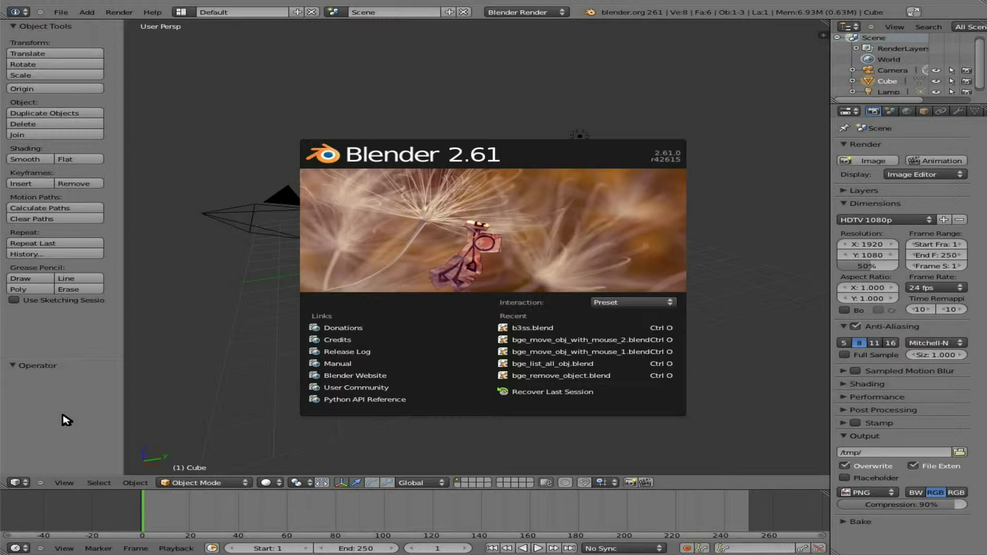
Copy IMG_1040.JPG from the slideshow folder into /tmp using a second Nautilus pane
key(alt+Tab)
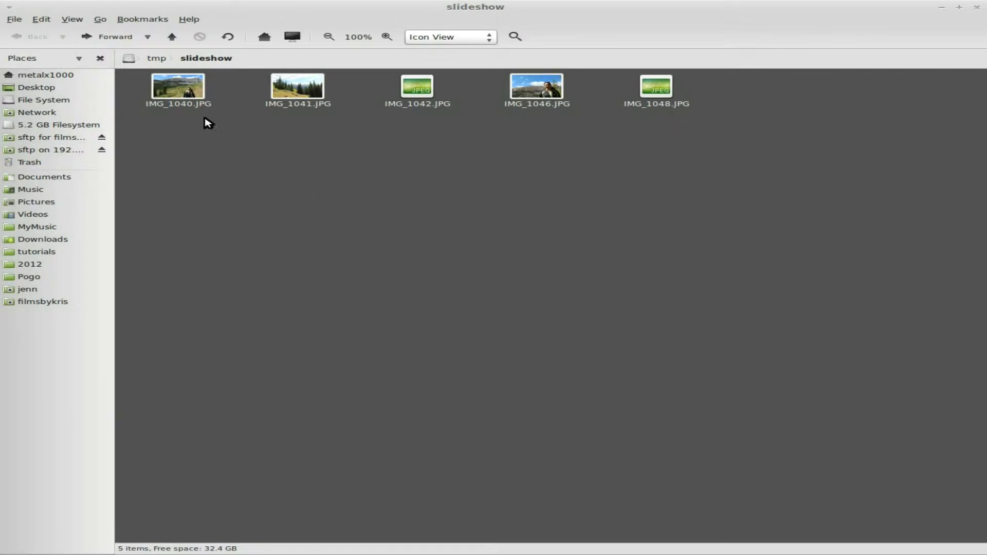
click(181, 90)
key(ctrl+c)
key(F3)
click(331, 302)
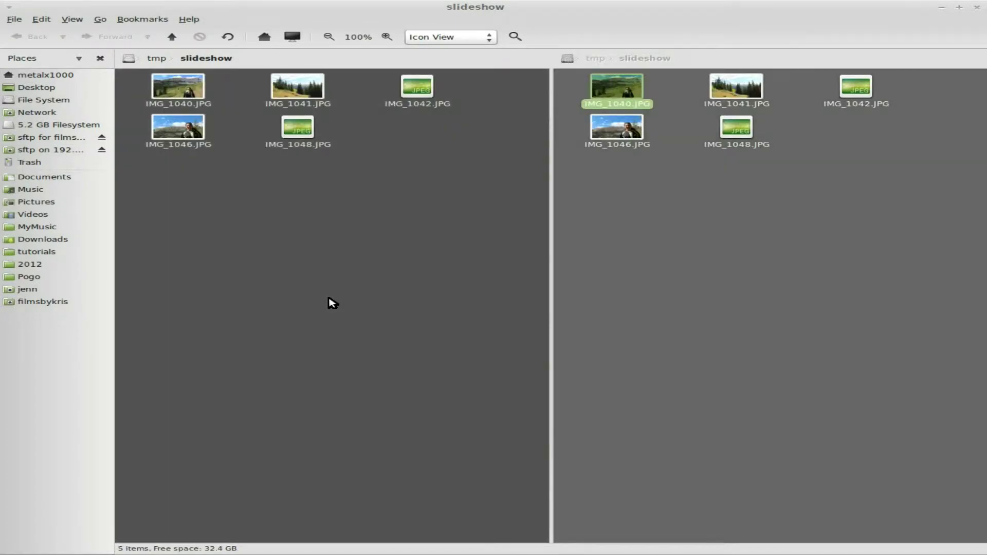
text(/t)
key(Return)
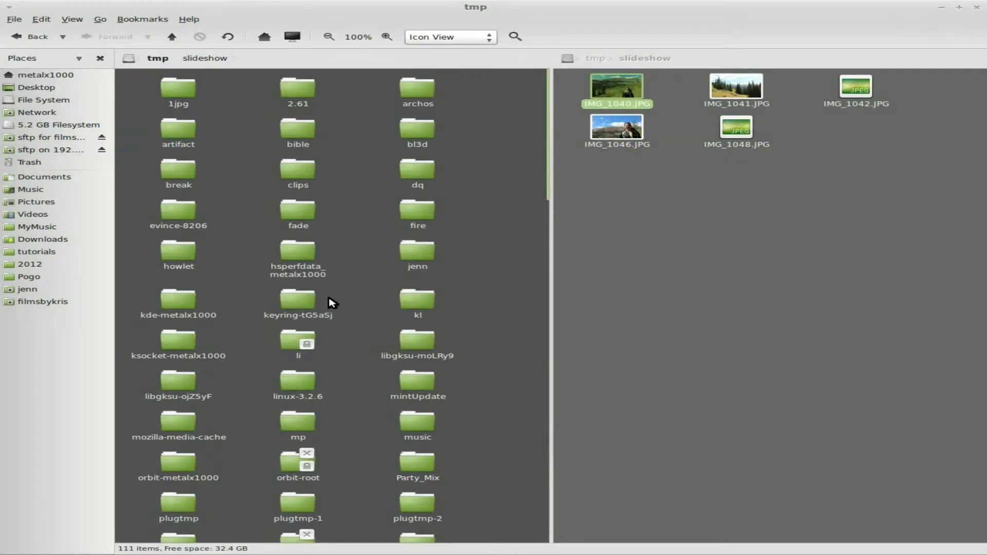
key(ctrl+v)
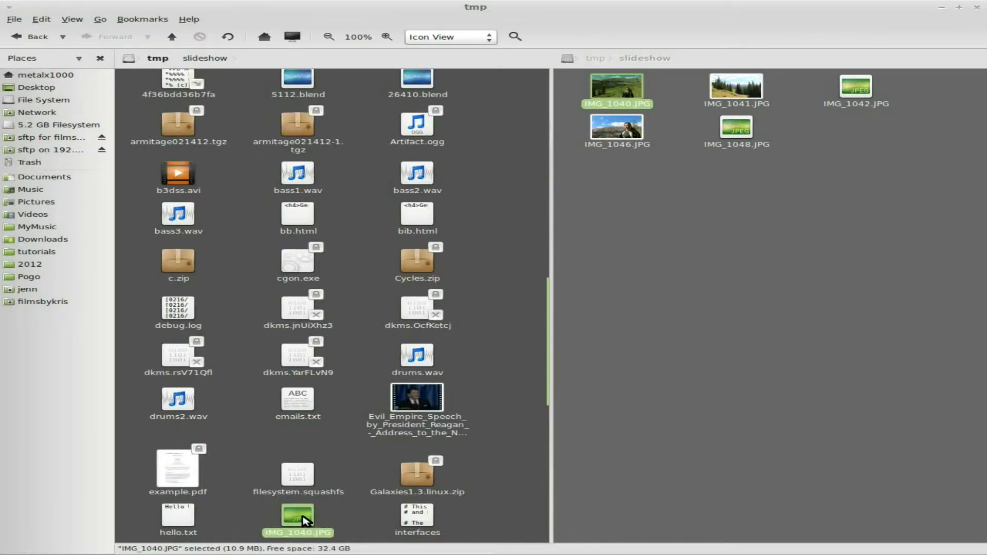
Rename the pasted copy in /tmp to b3dss.jpg
key(F2)
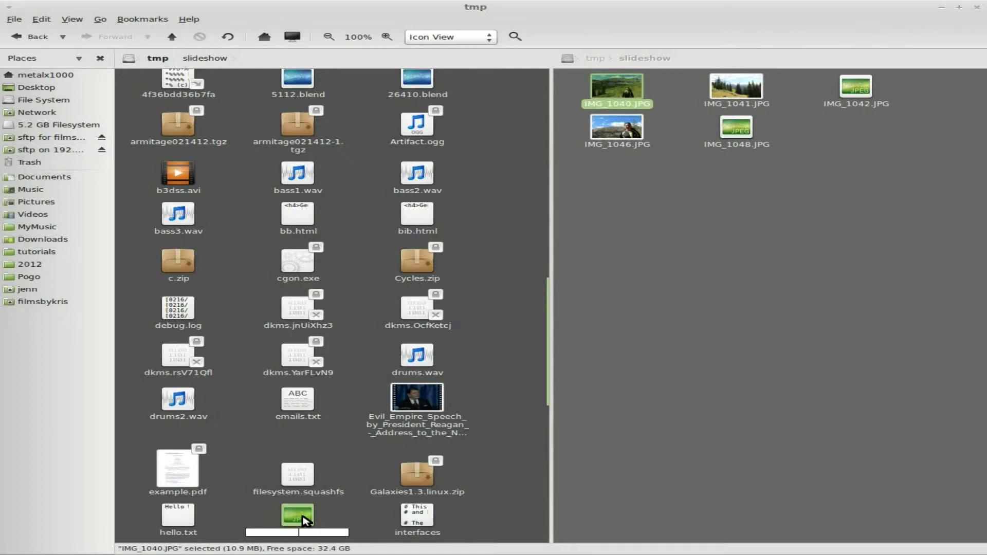
text(b3dss.jpg)
key(Return)
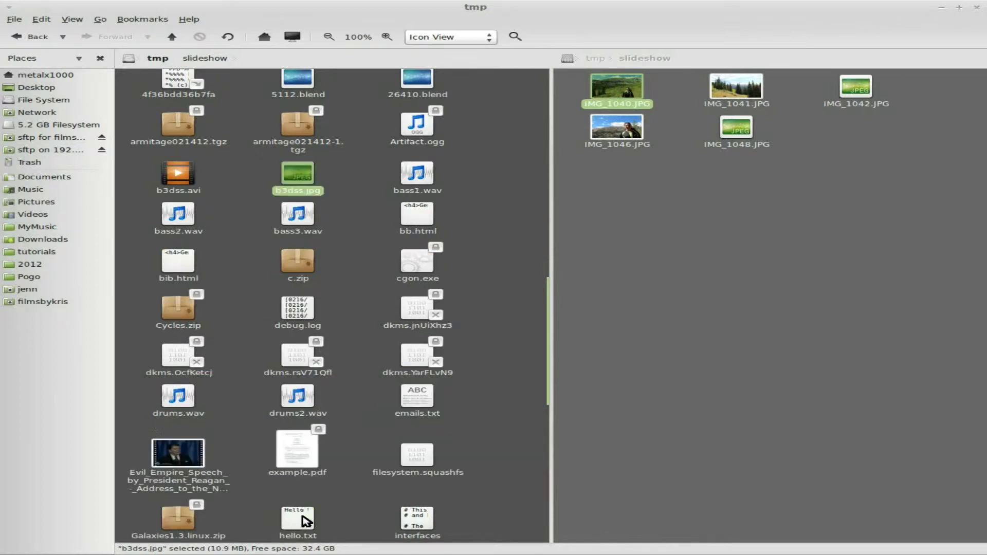
click(630, 279)
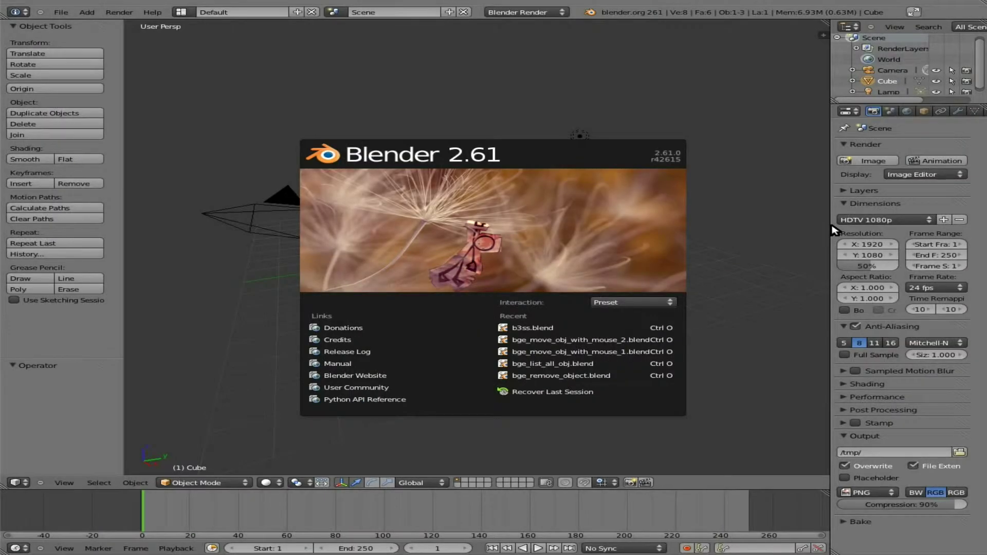
Dismiss the splash, turn on on-screen key display, hide the side panels and delete the default cube
click(612, 253)
key(n)
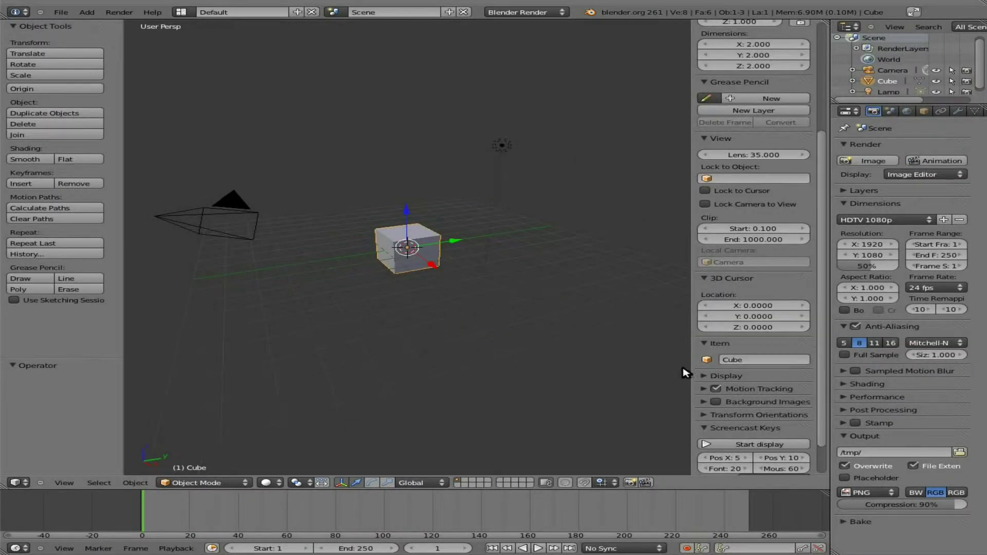
click(760, 444)
key(n)
key(t)
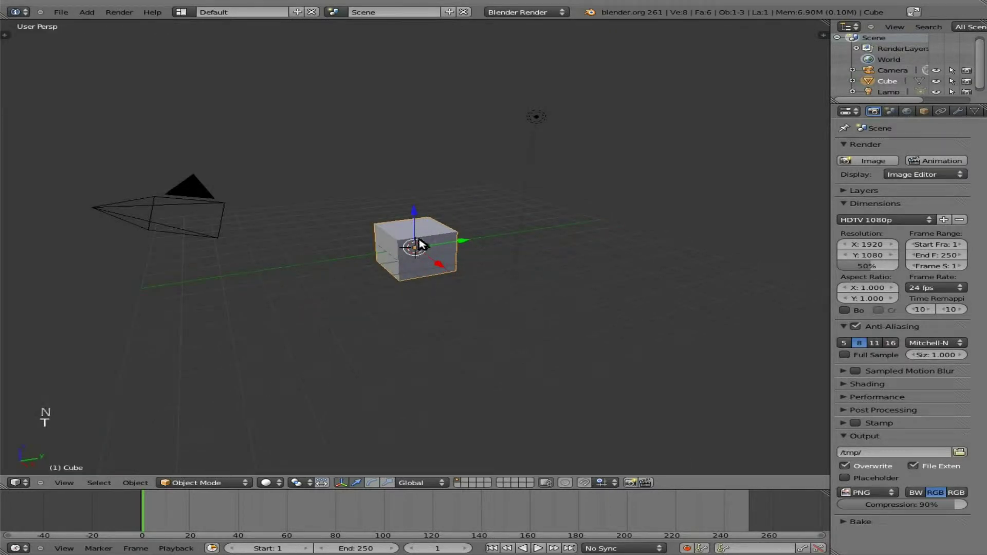
key(Delete)
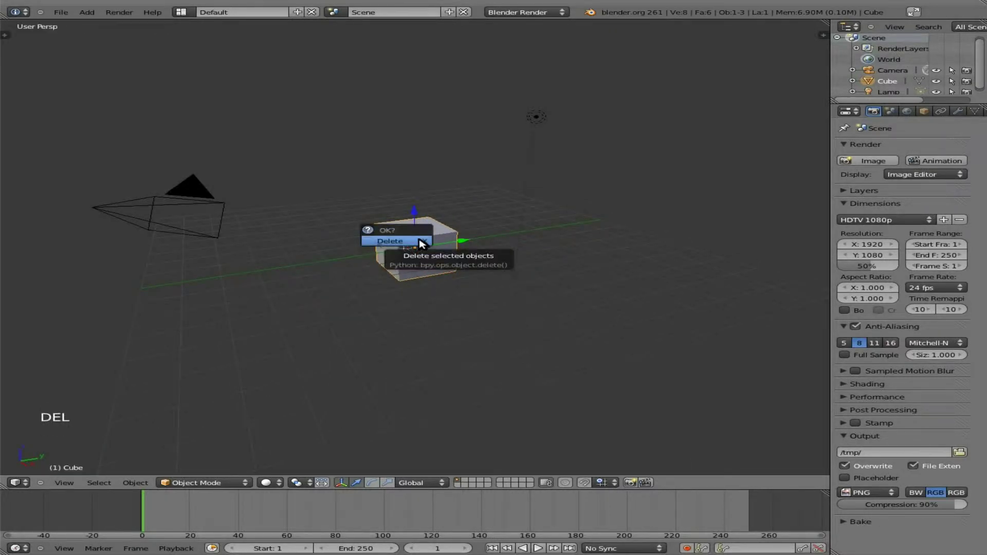
click(419, 243)
Choose /tmp/b3dss.jpg in the Import Images as Planes browser
key(space)
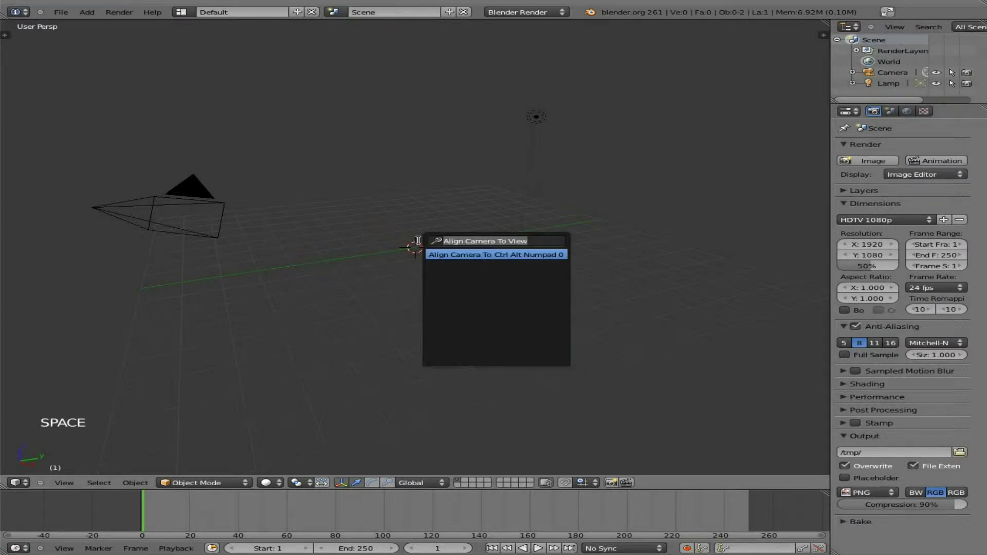
text(plane)
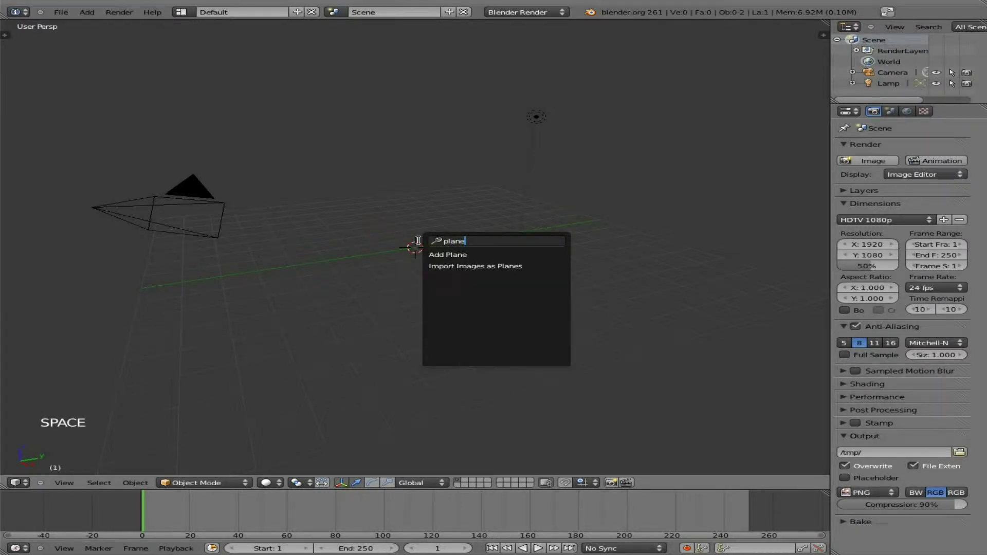
click(457, 267)
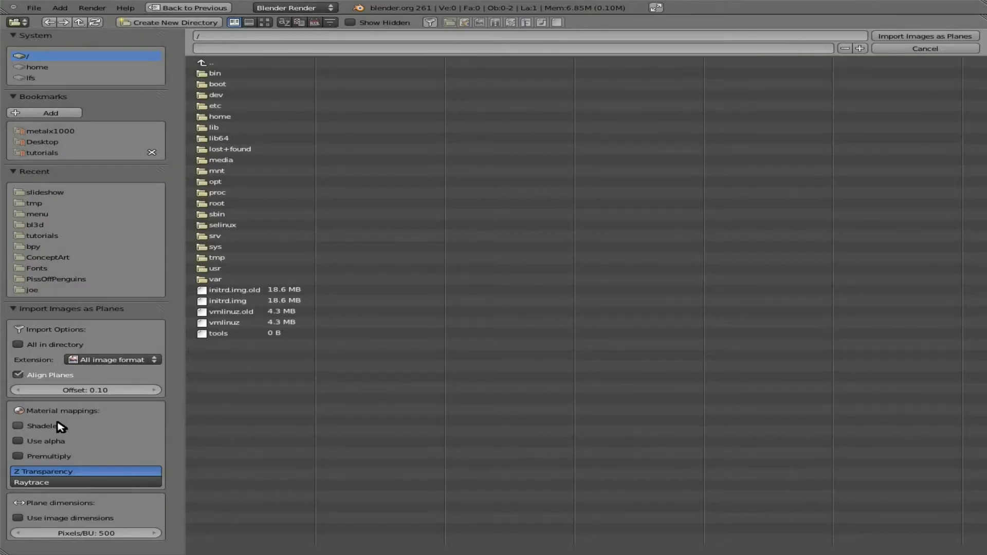
click(45, 192)
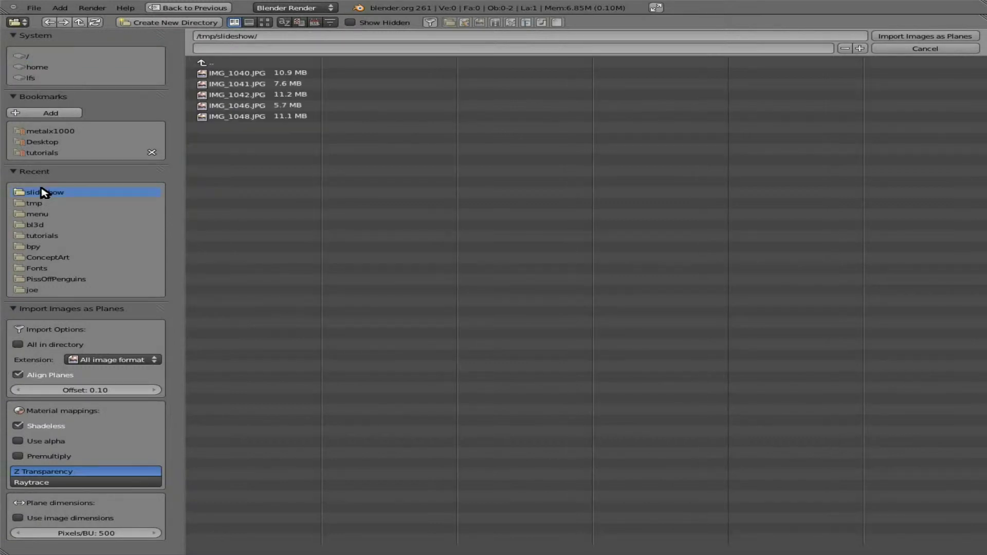
click(44, 203)
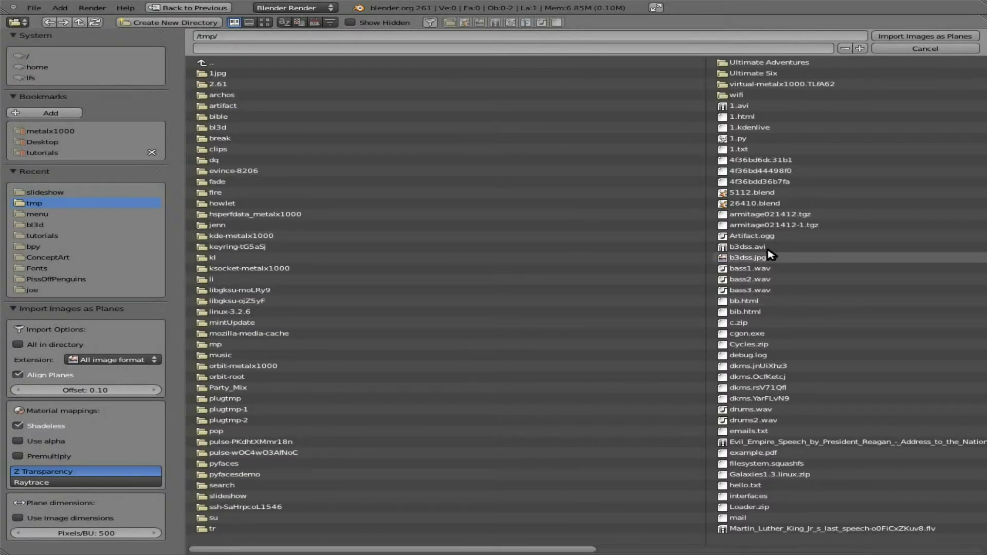
click(742, 259)
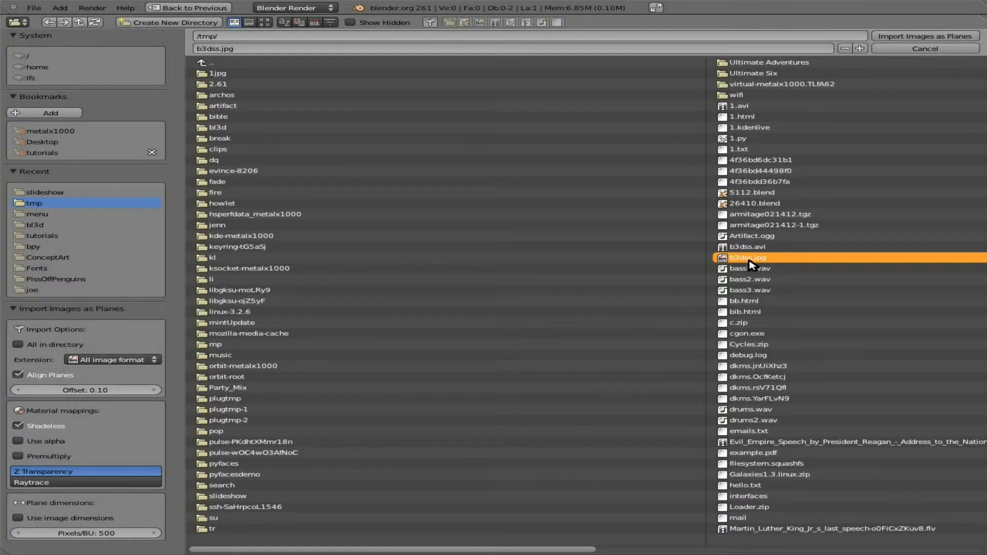
Import b3dss.jpg as a plane and switch viewport shading to Texture
click(908, 37)
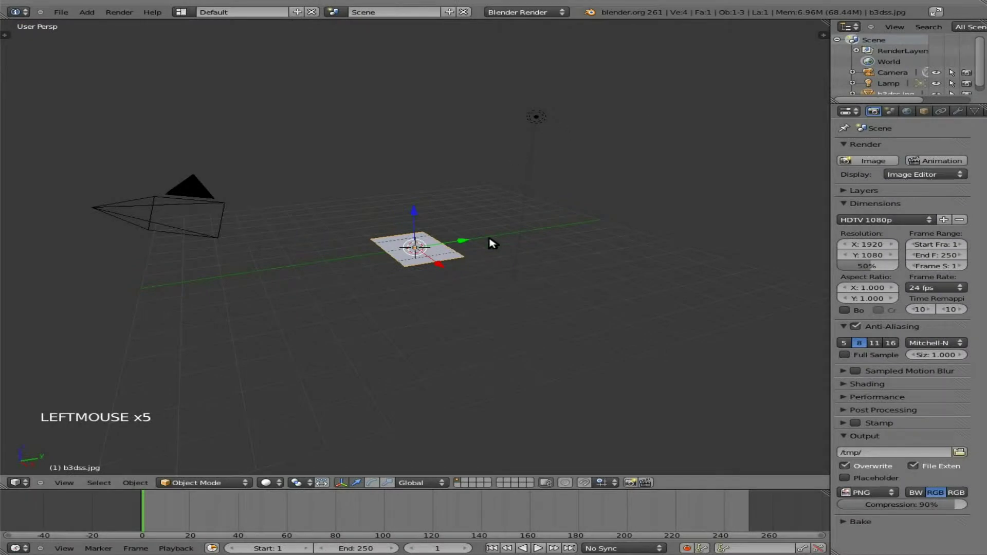
key(n)
key(n)
click(273, 482)
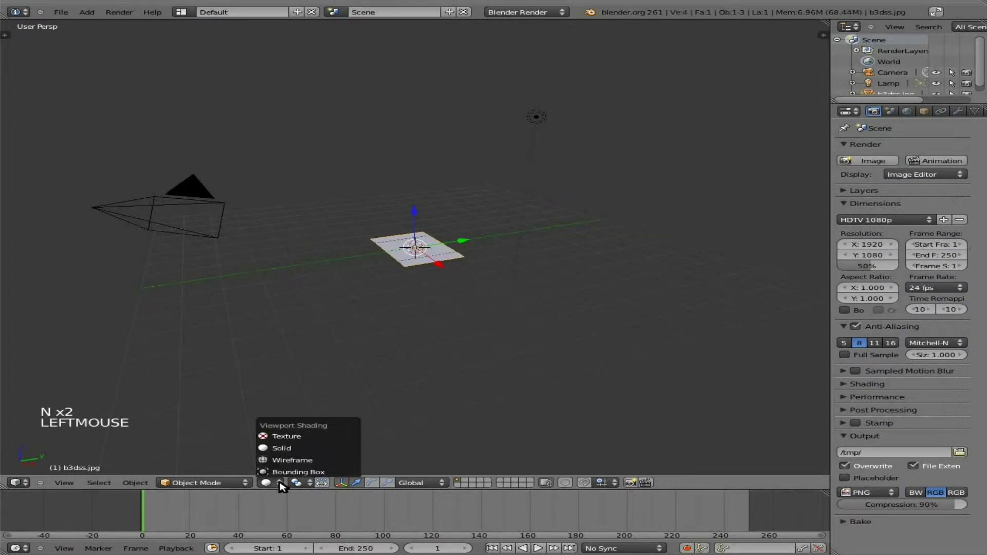
click(287, 437)
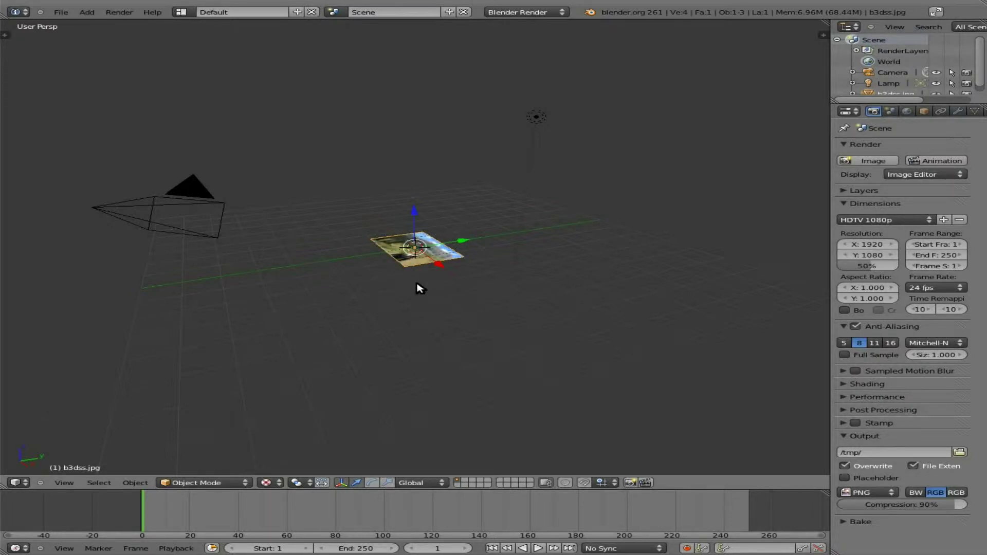
Rotate the image plane 90° about X and zoom in from the front view
key(r)
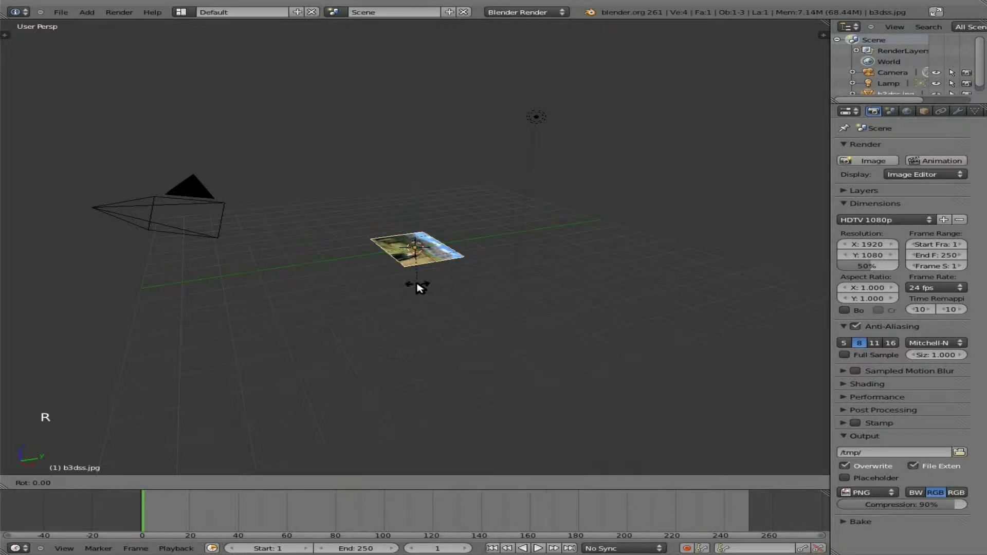
text(x)
text(90)
key(Return)
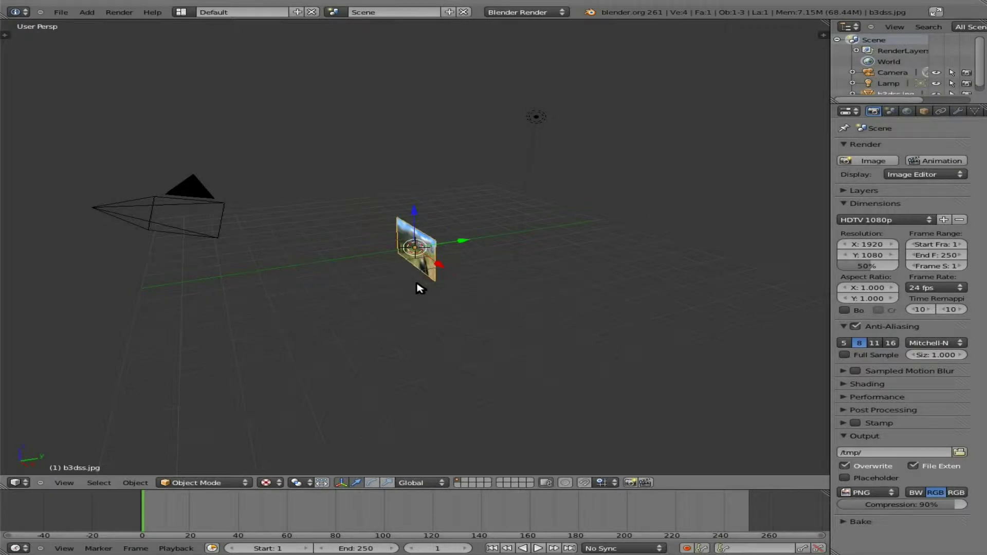
key(KP_1)
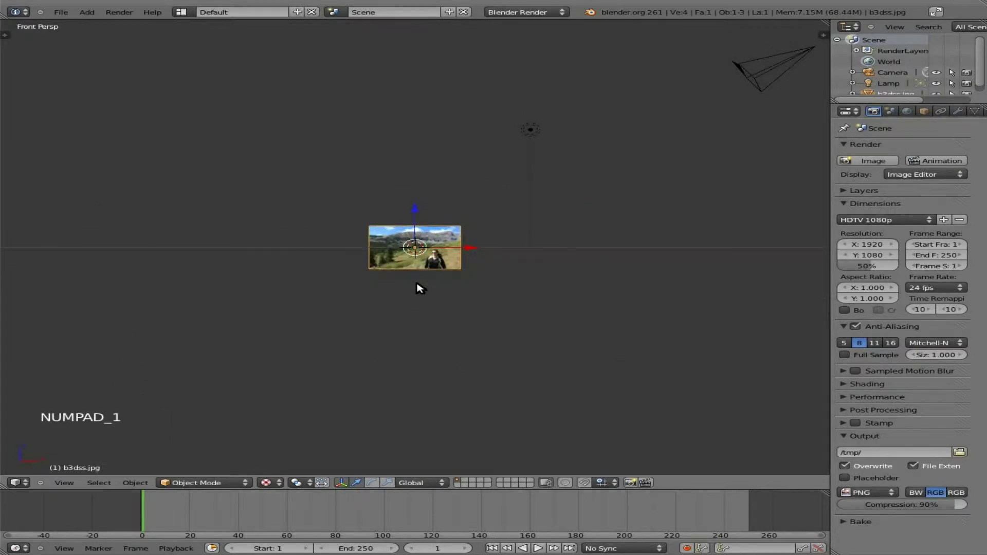
scroll(416, 283, up, 10)
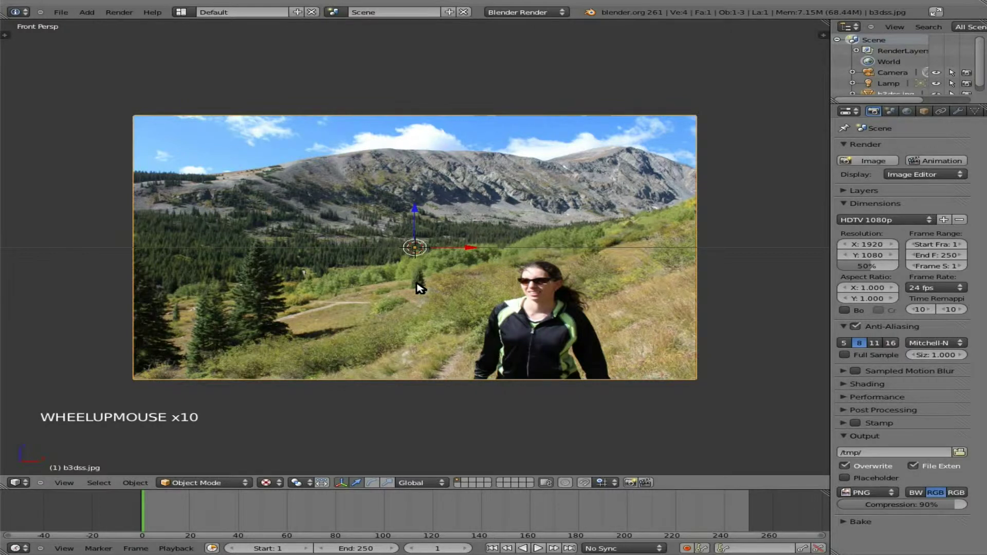
Align the camera to the current front view
key(space)
text(camer)
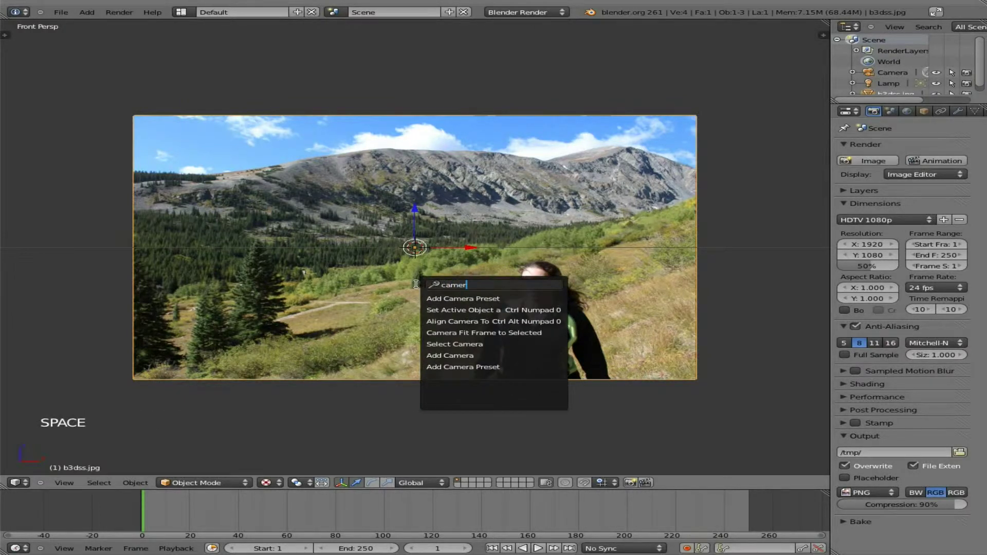
key(Down)
key(Down)
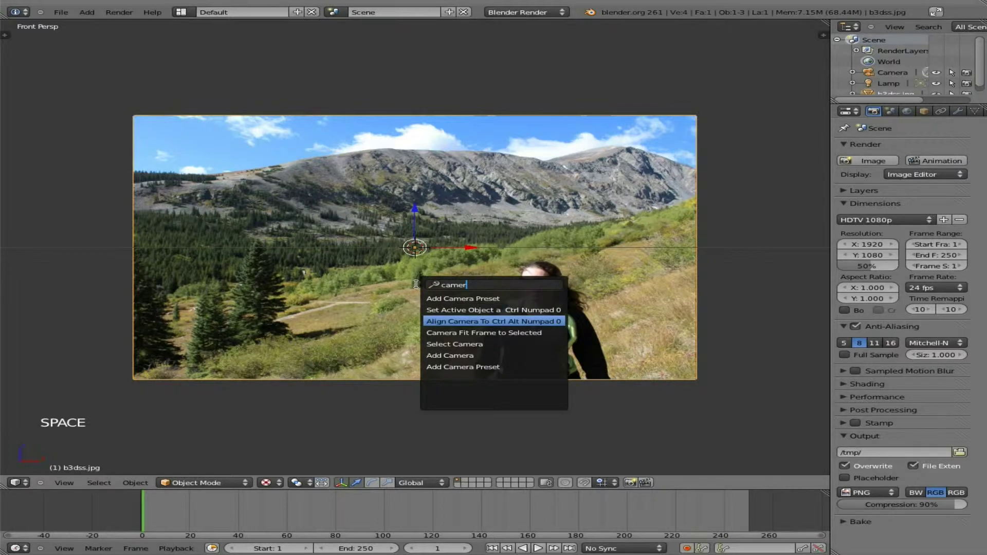
key(Return)
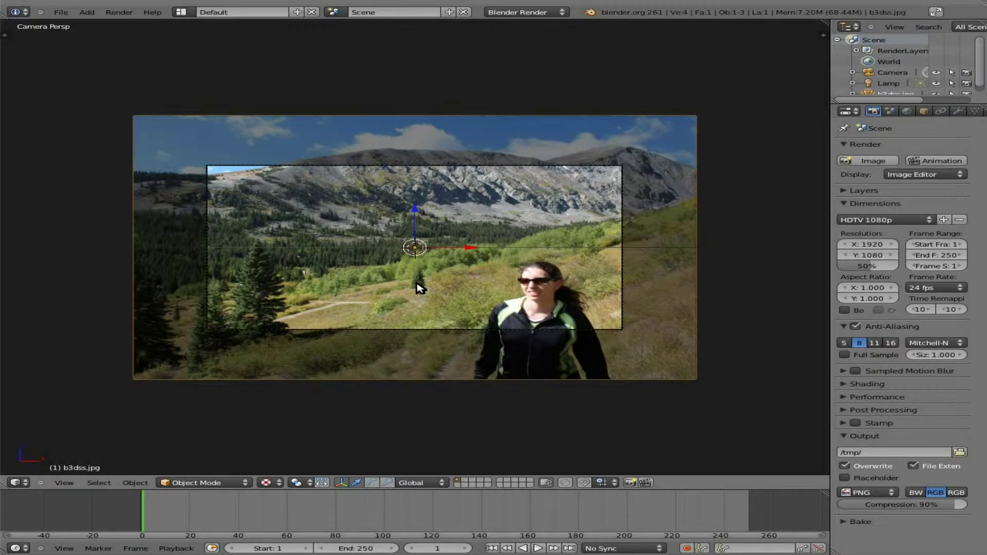
Set render size to HDTV 1080p at 30 fps, anti-aliasing off, End Frame 150
right_click(622, 267)
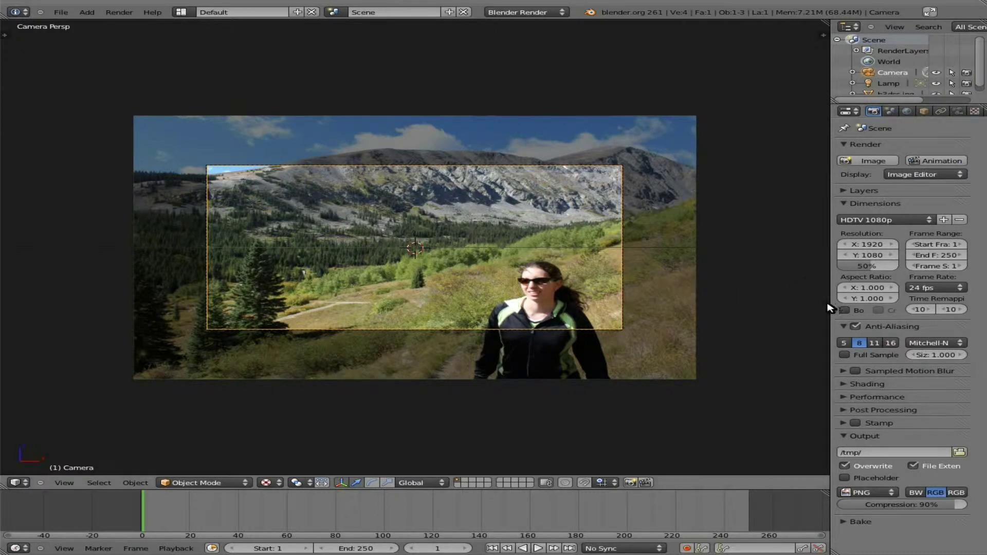
drag(831, 309, 705, 304)
click(748, 222)
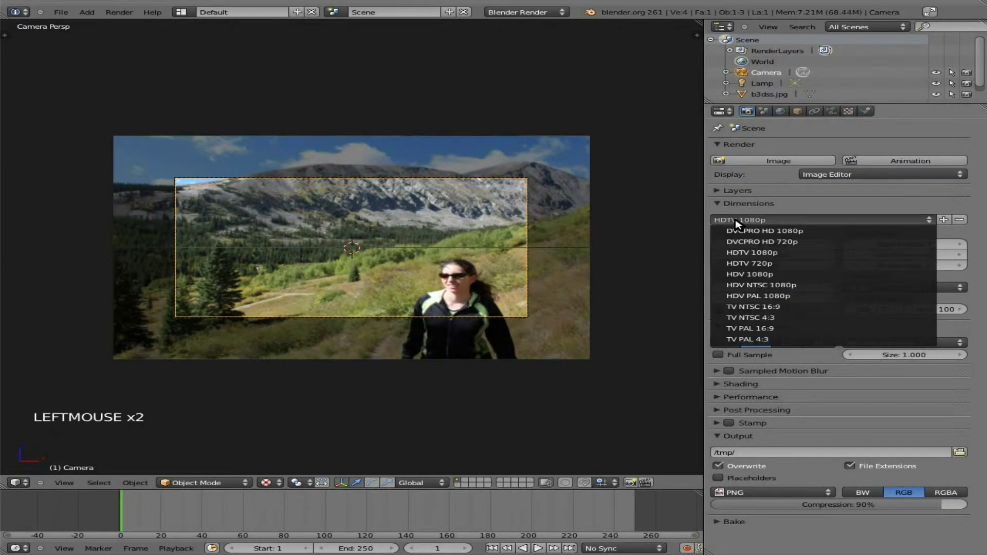
click(773, 254)
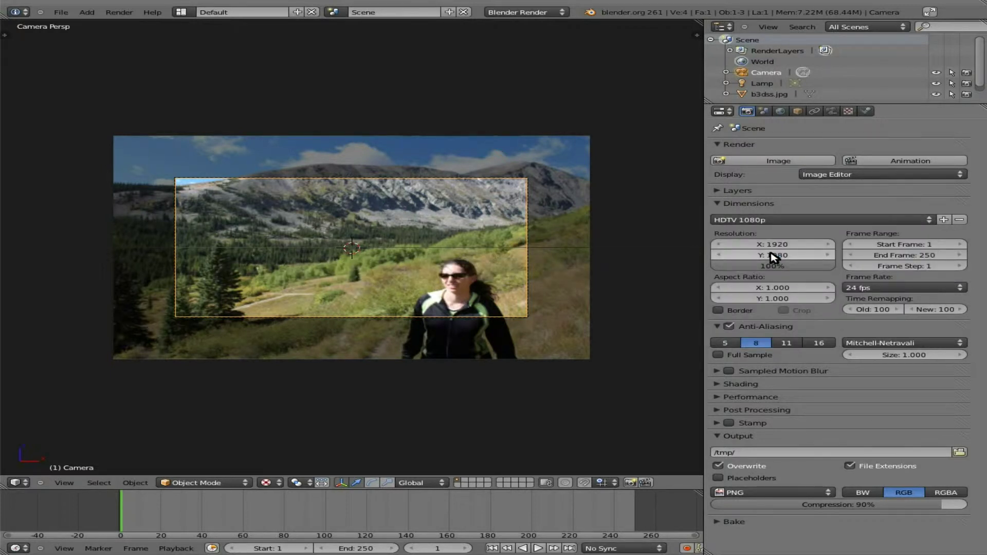
click(910, 288)
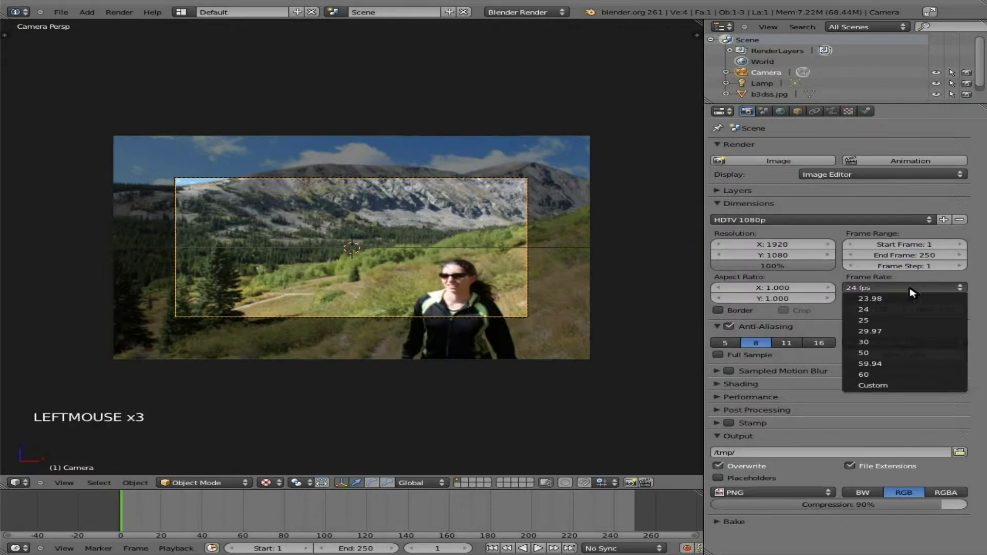
click(891, 341)
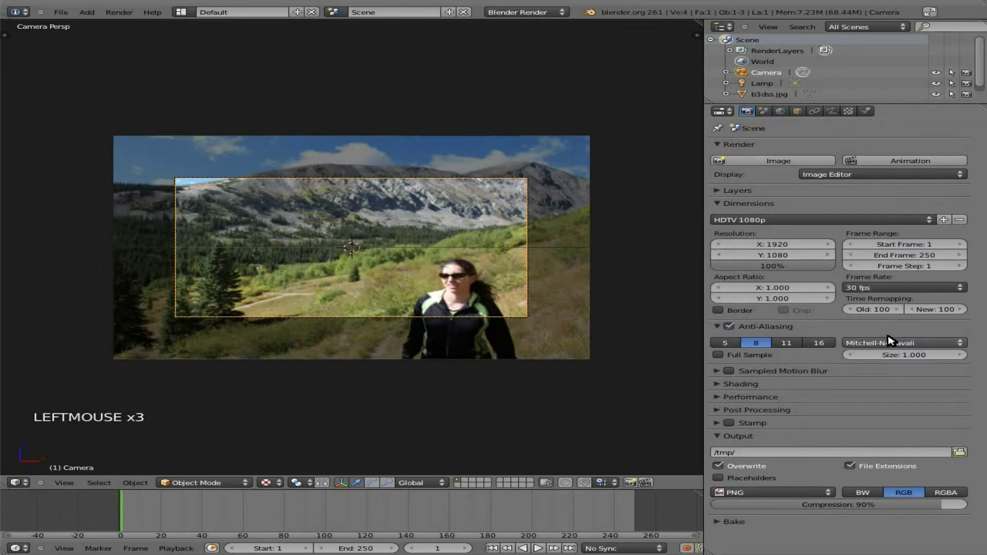
click(727, 328)
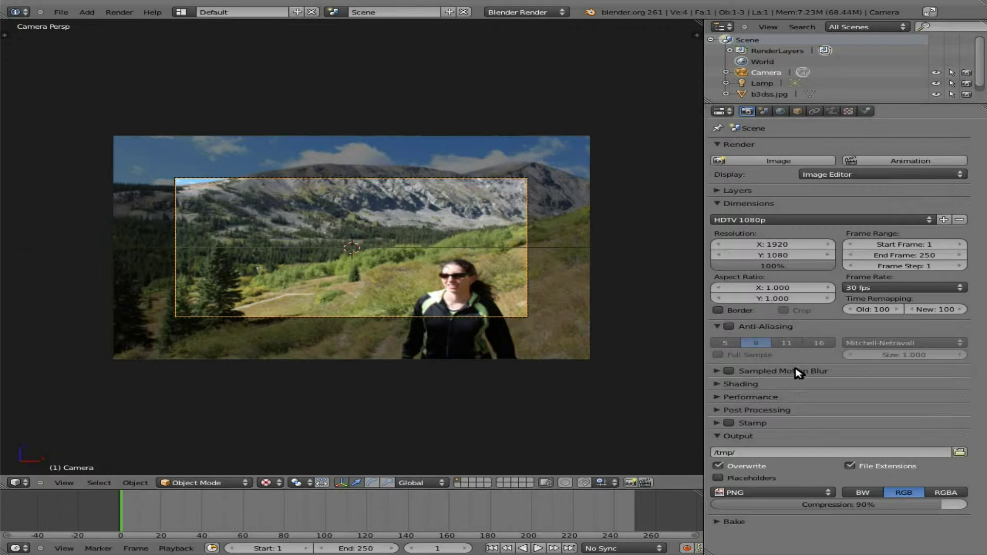
double_click(931, 261)
text(15)
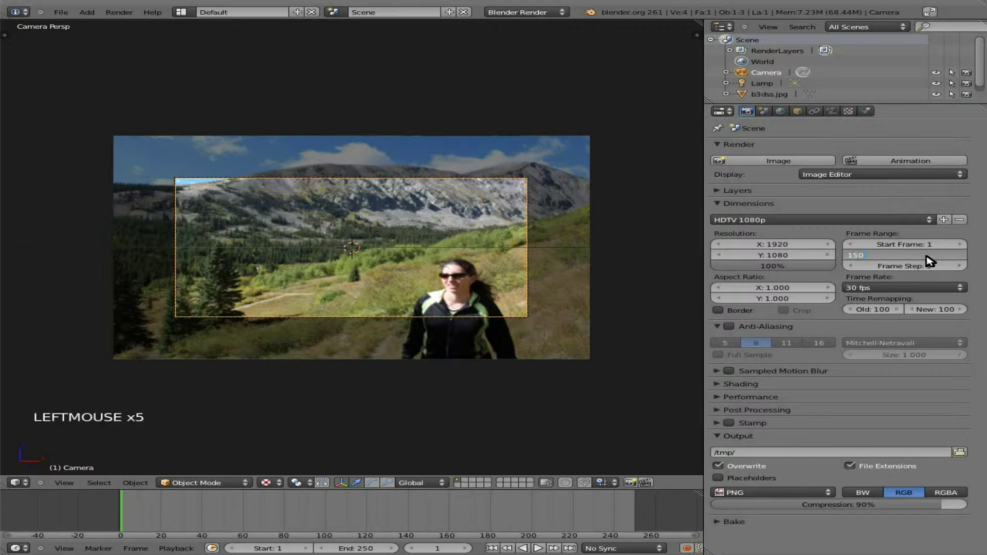
text(0)
key(Return)
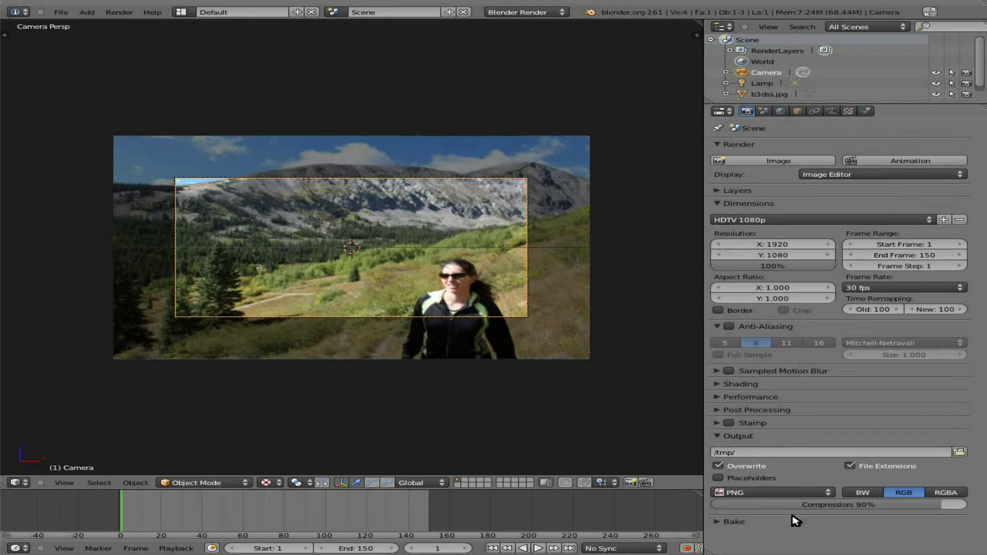
Output Xvid video with the Xvid encoding preset to /tmp/b3dss.avi
click(803, 493)
click(799, 460)
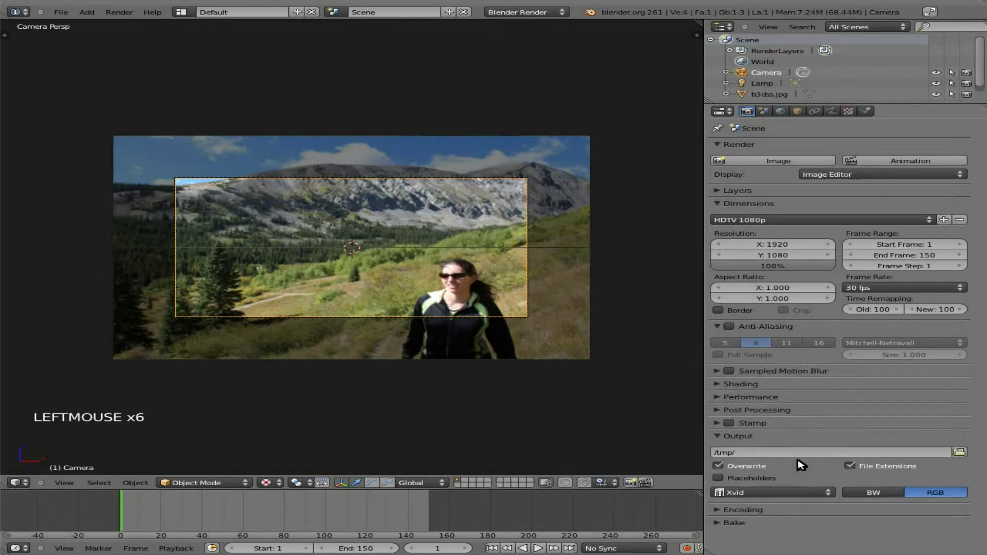
click(720, 511)
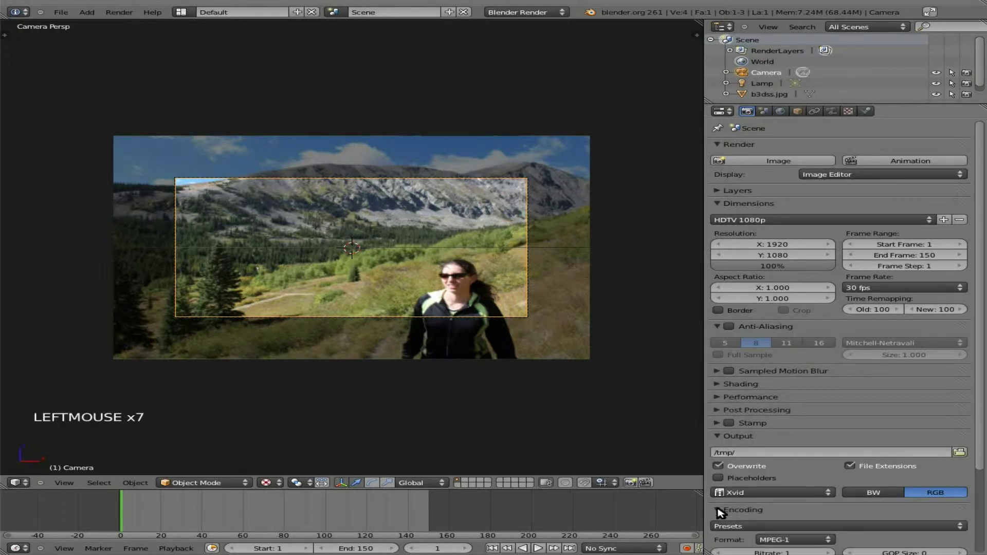
click(761, 527)
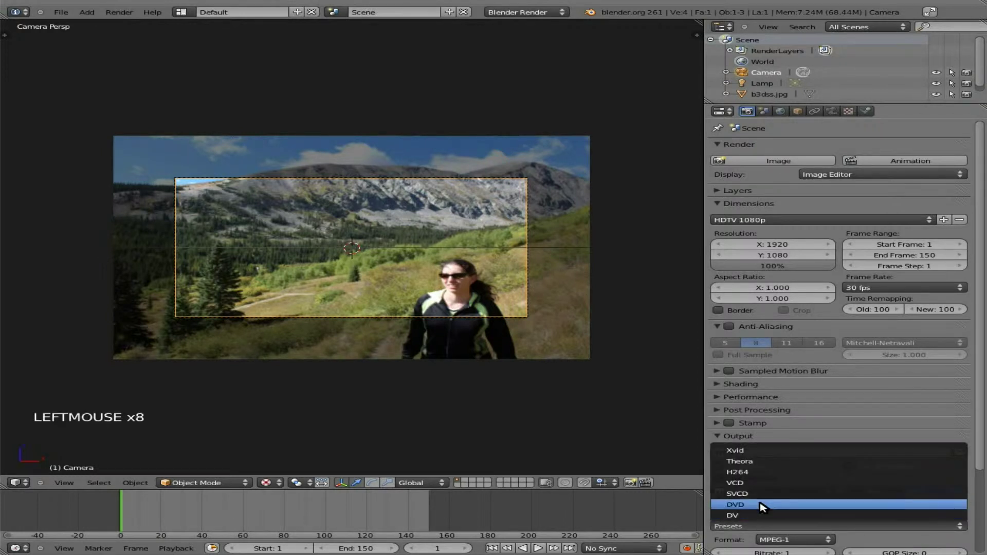
click(763, 451)
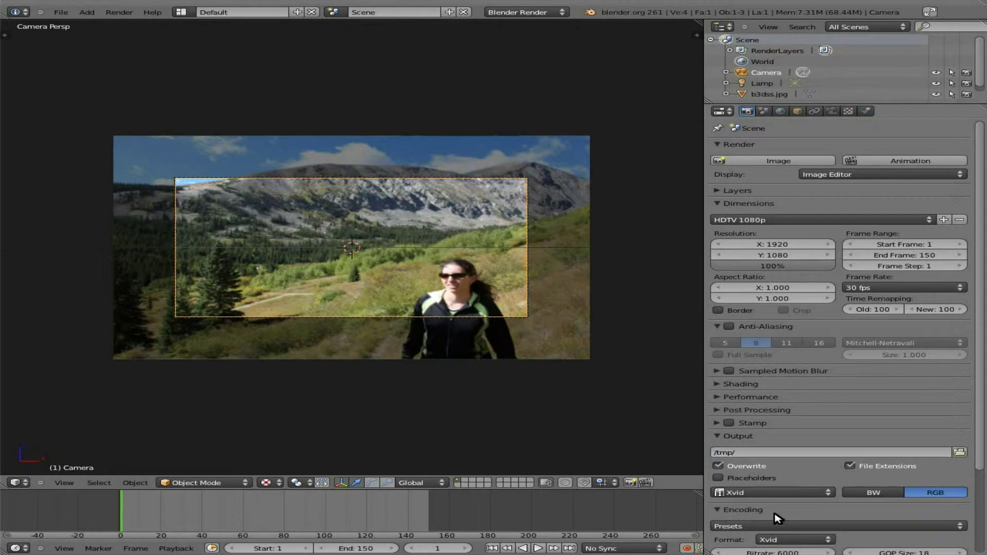
middle_drag(854, 513, 856, 486)
click(805, 428)
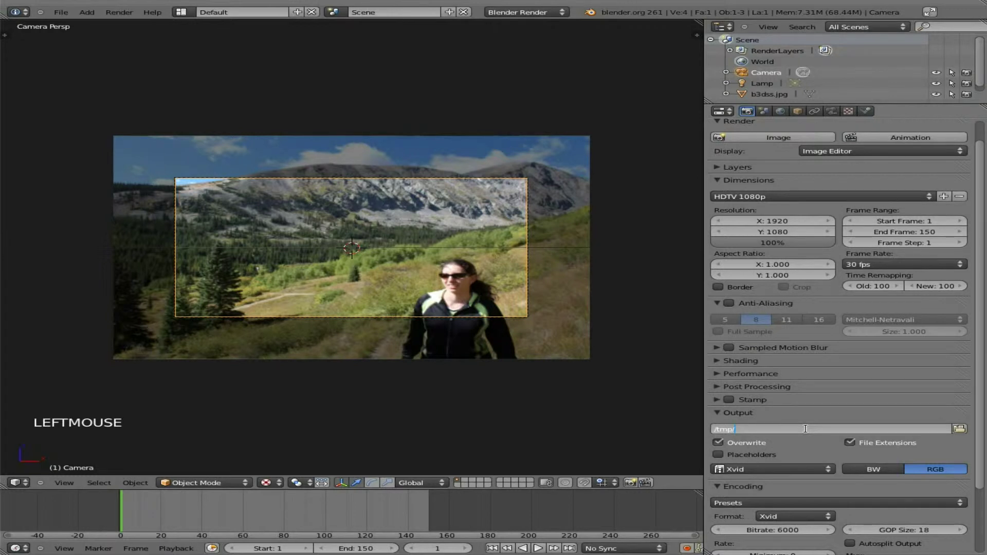
text(b3dss.avi)
key(Return)
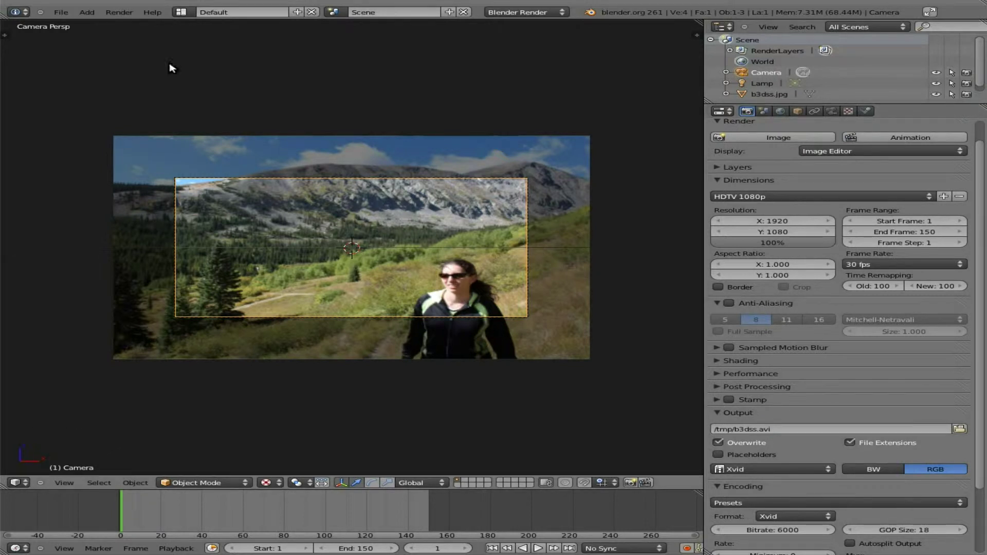
Save the scene as b3dss in /tmp/slideshow via Save As
click(62, 12)
click(77, 93)
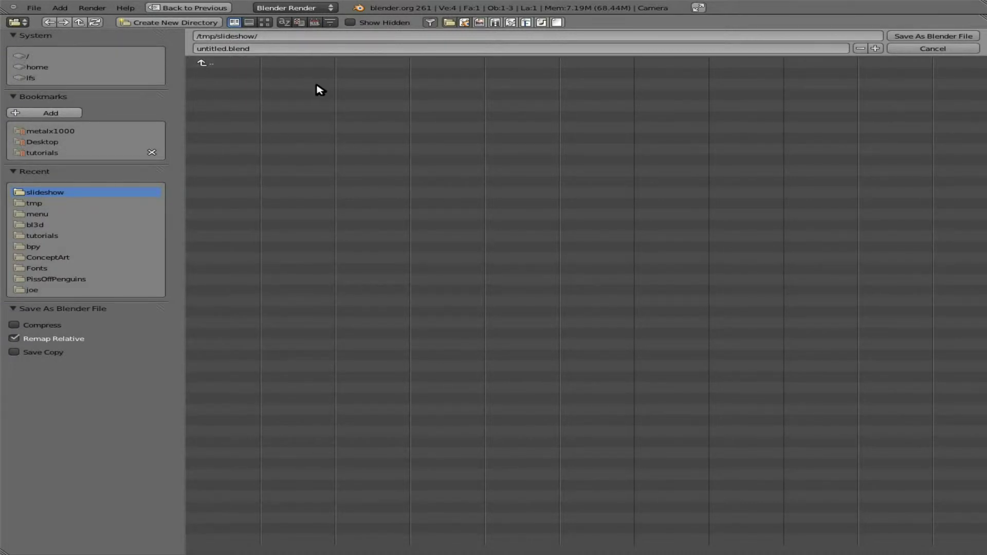
click(274, 48)
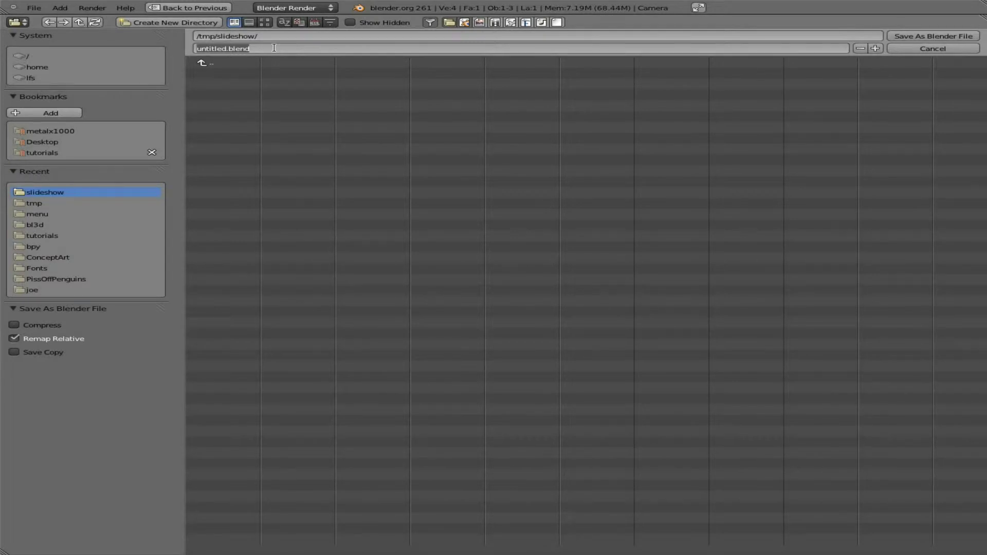
text(b3dss)
click(920, 36)
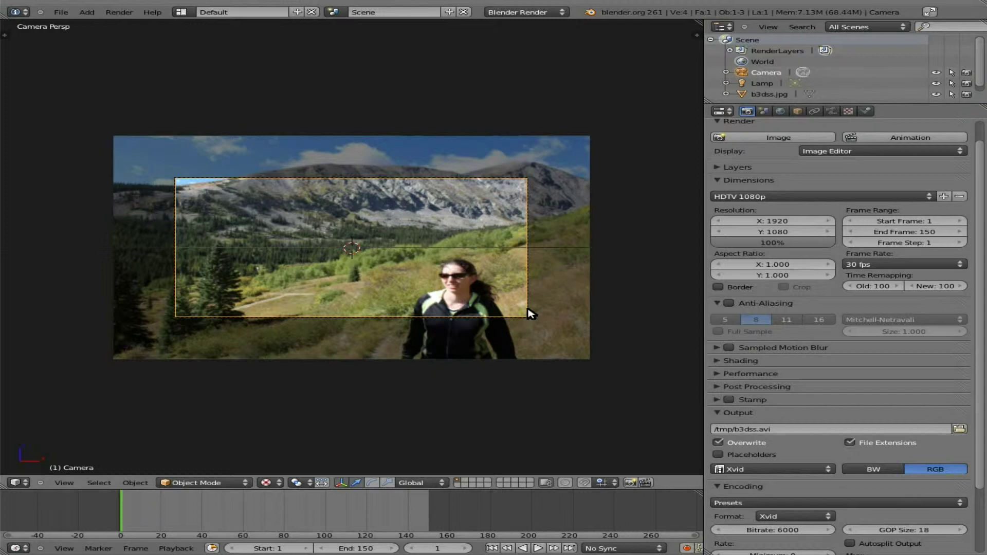
Keyframe the camera's LocRotScale at frame 1, then pull it back along local Z at frame 150
key(i)
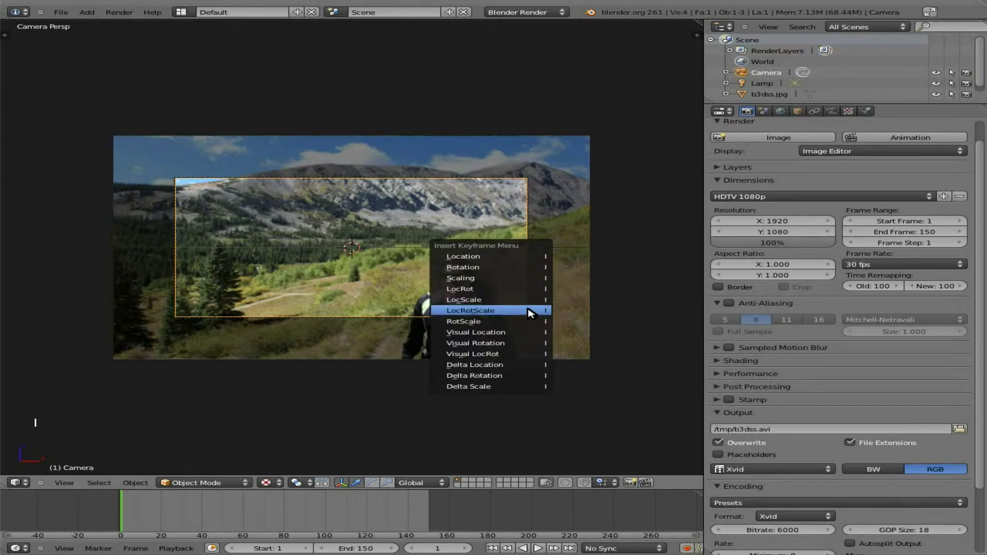
click(529, 311)
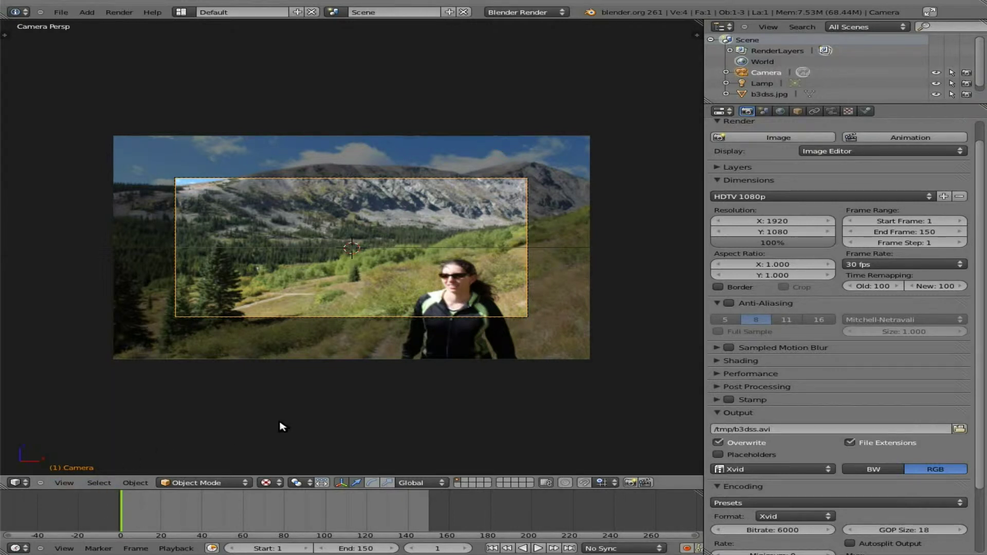
key(shift+Right)
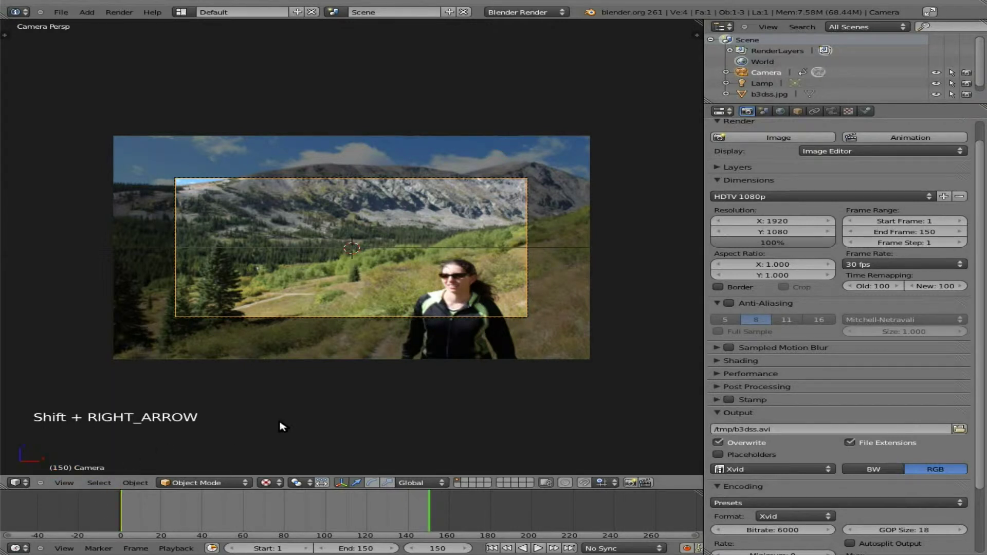
key(g)
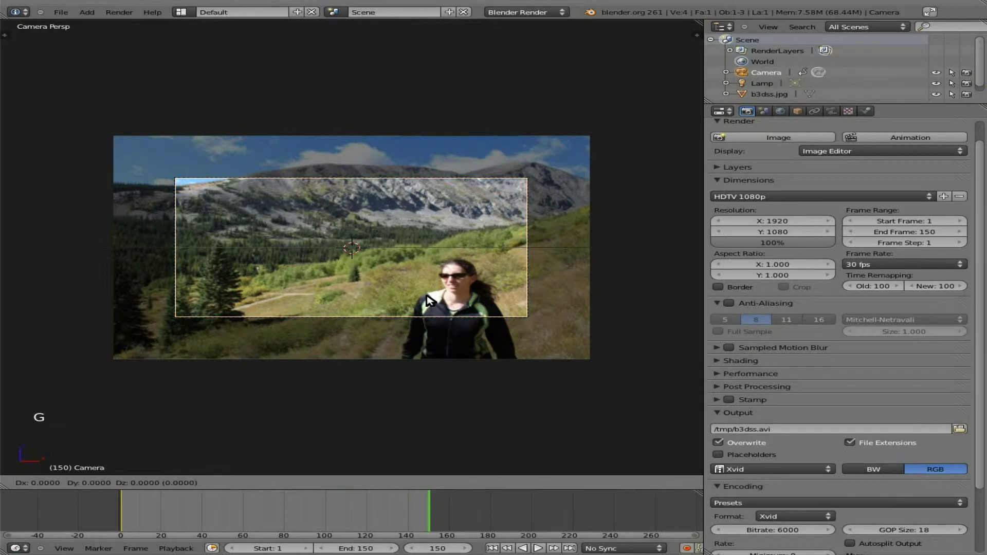
key(z)
key(z)
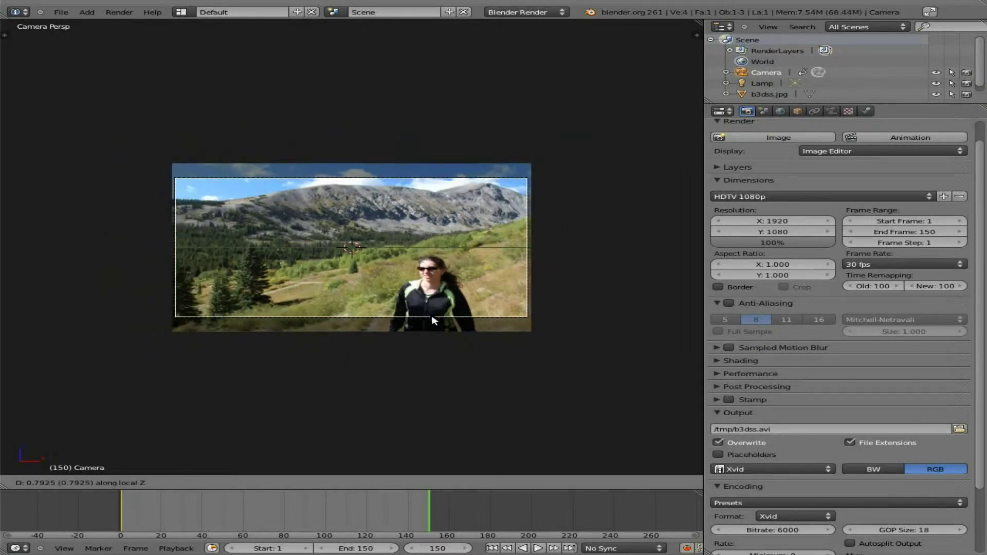
click(431, 321)
Keyframe the camera's pulled-back position at frame 150 and preview the playback
click(721, 26)
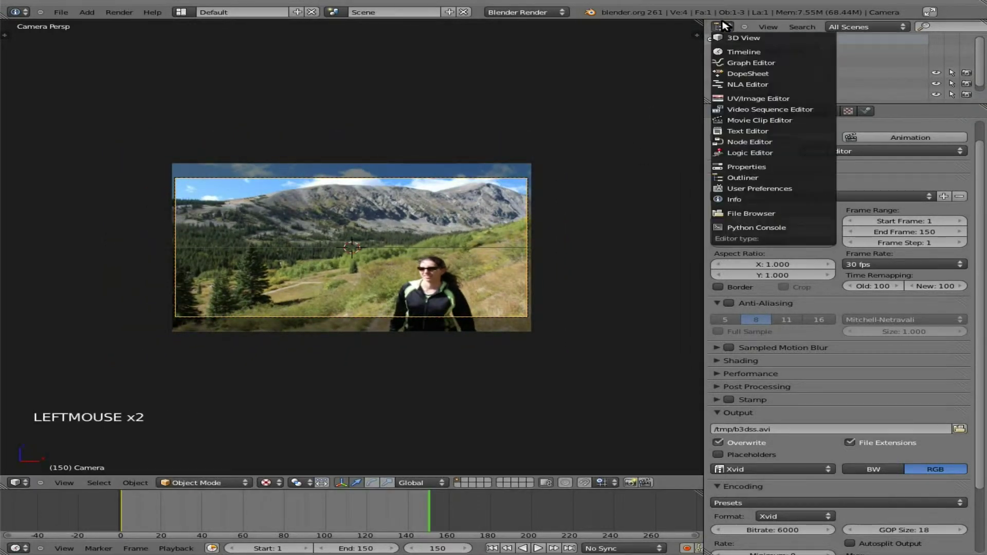
key(i)
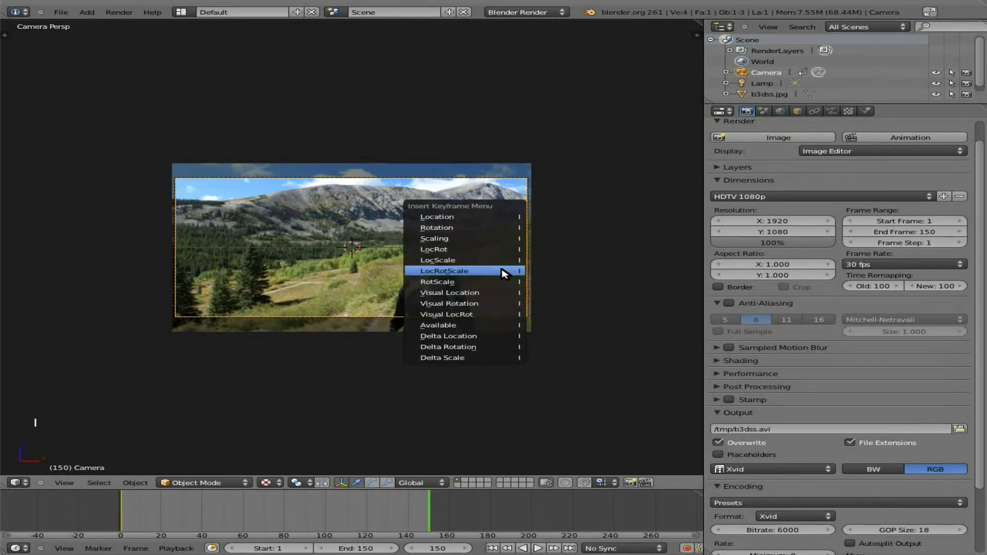
click(504, 273)
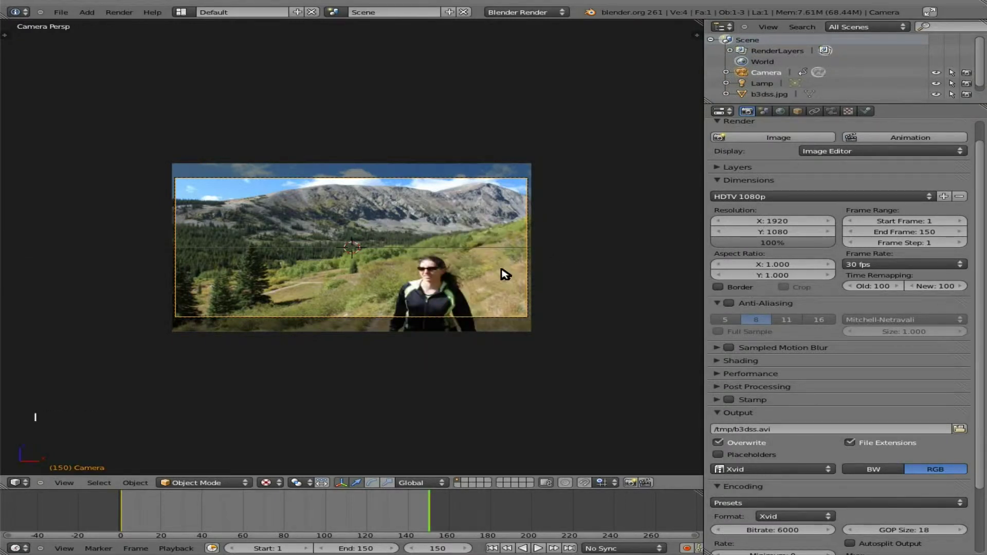
key(alt+a)
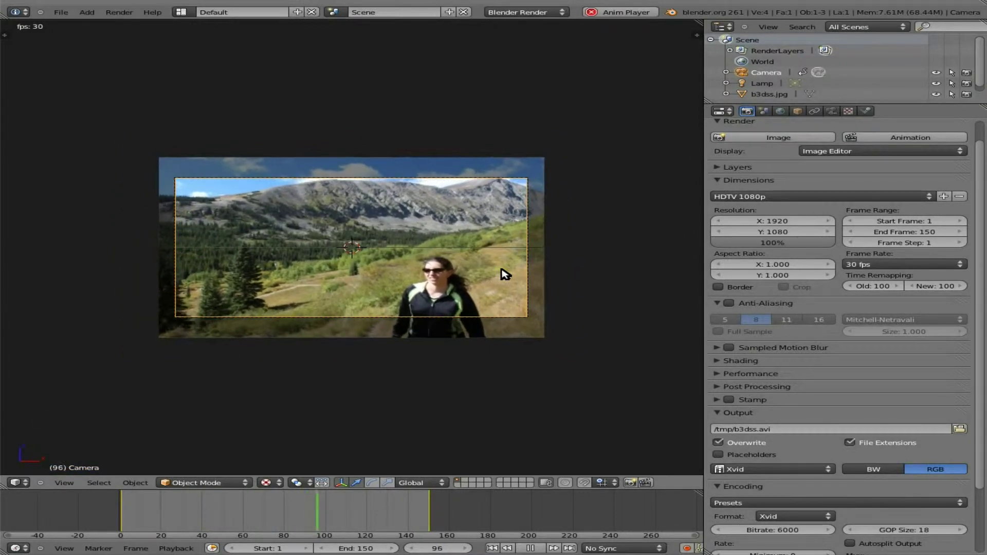
key(Escape)
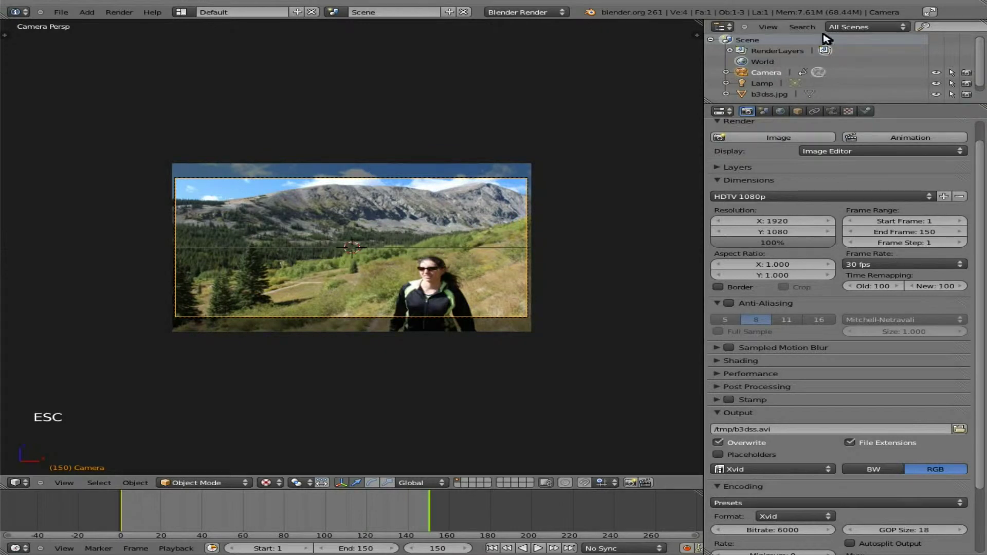
click(725, 27)
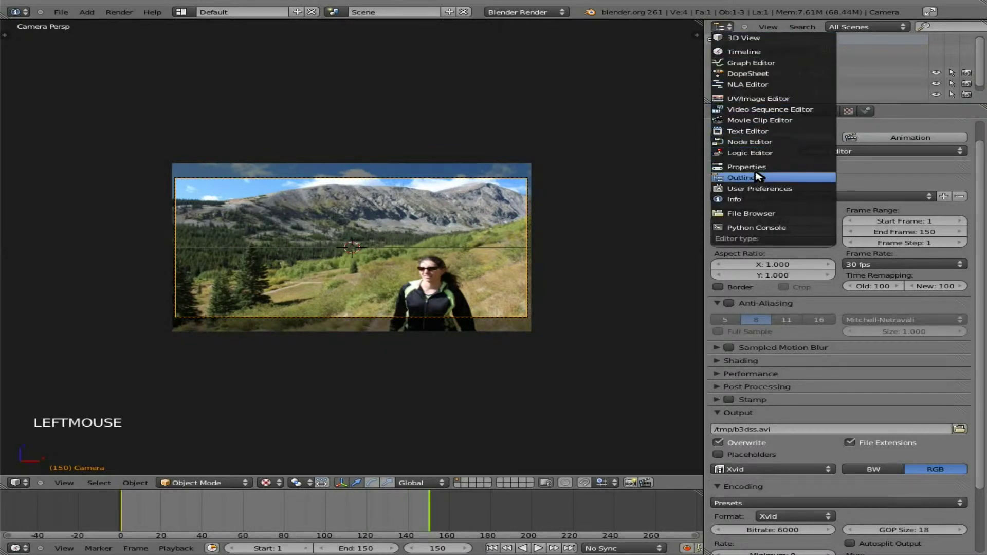
Make the camera keyframes linear in the Graph Editor and replay the animation
click(773, 65)
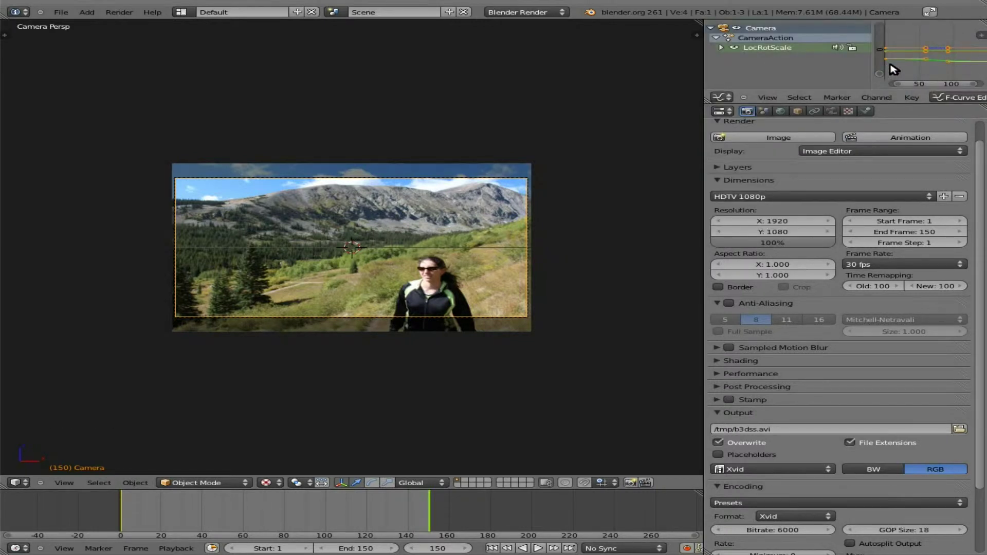
key(t)
key(t)
click(811, 49)
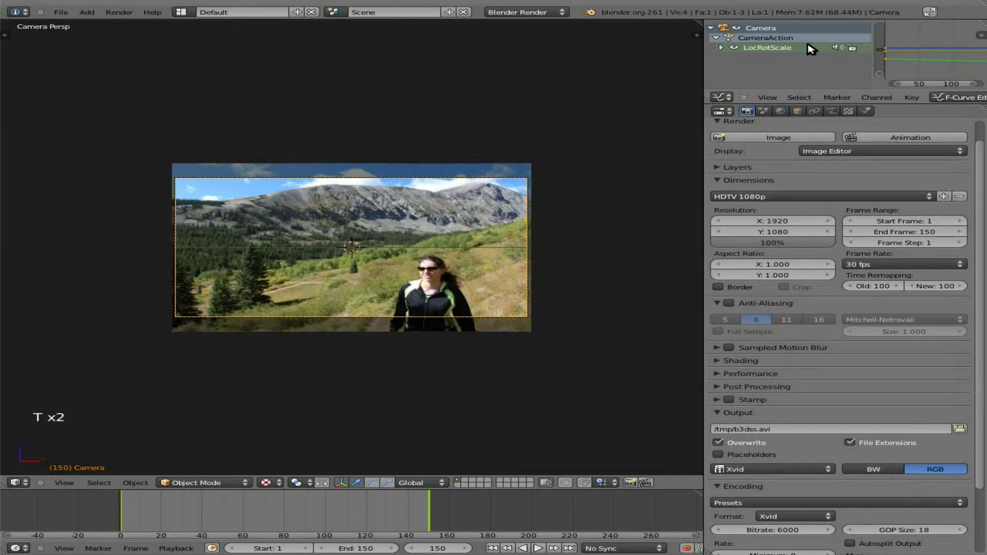
key(alt+a)
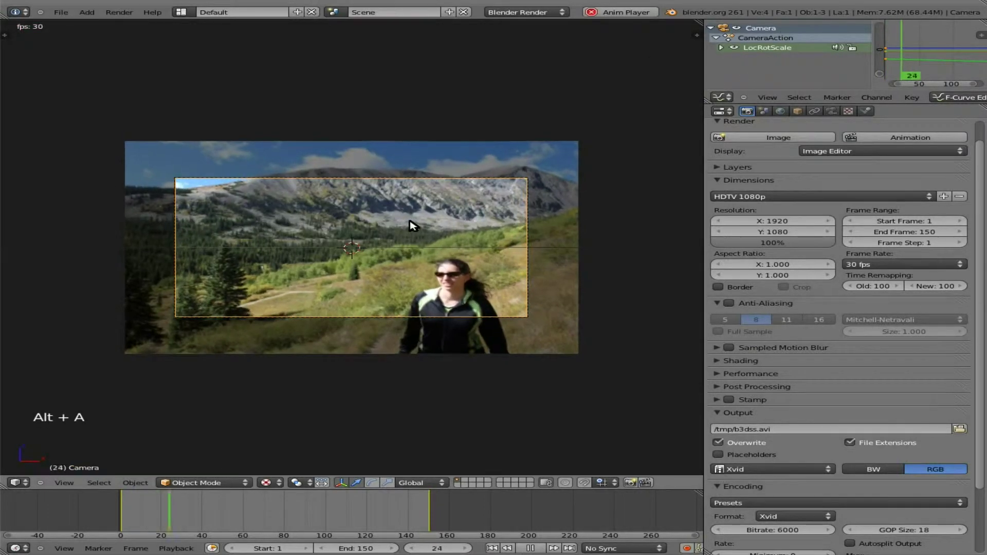
key(Escape)
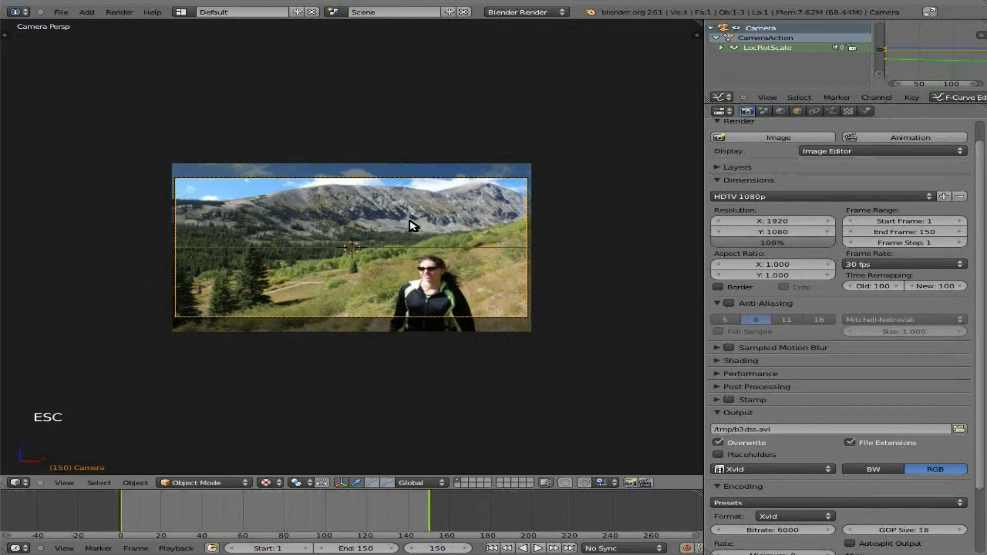
click(405, 13)
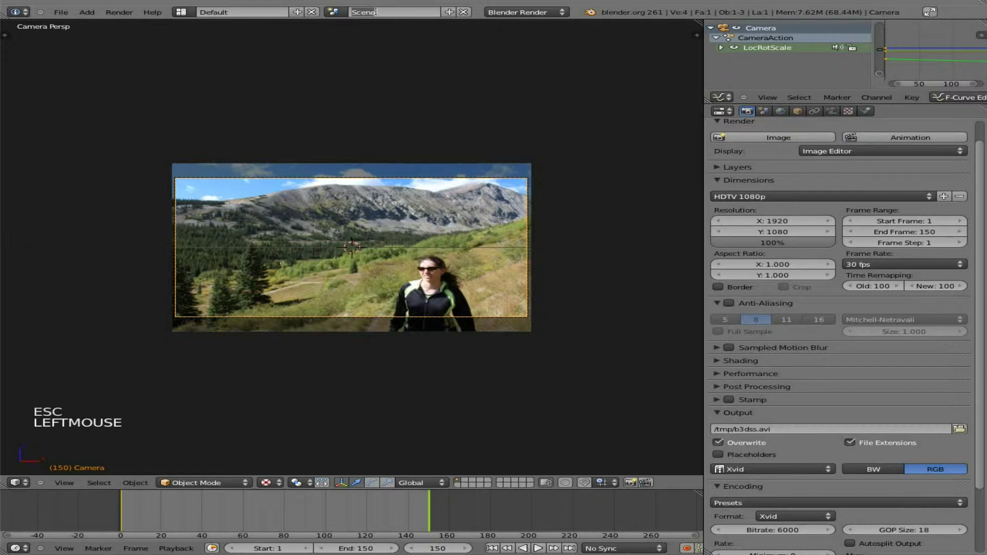
Rename the scene to 1, add a Full Copy of it, and name the copy 2
text(1)
key(Return)
click(449, 16)
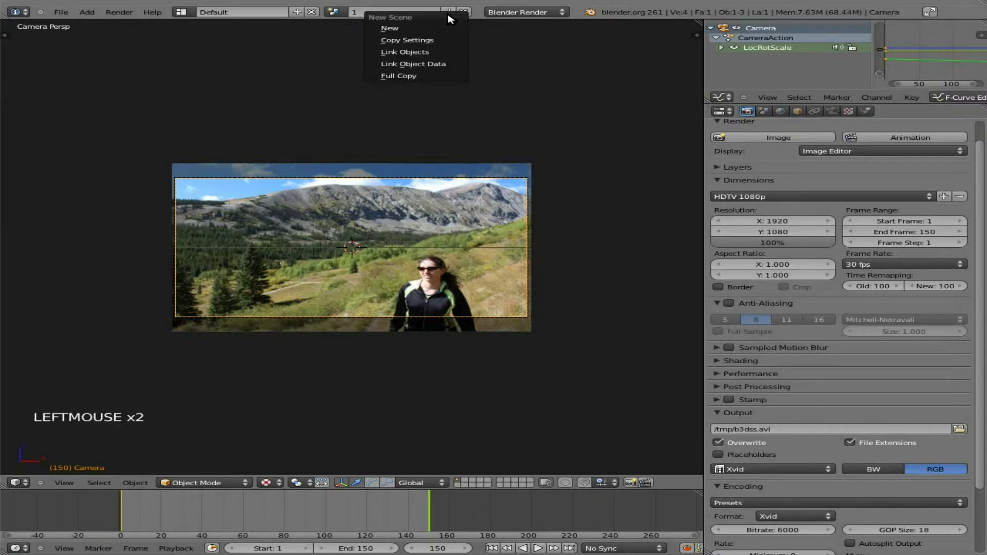
click(425, 76)
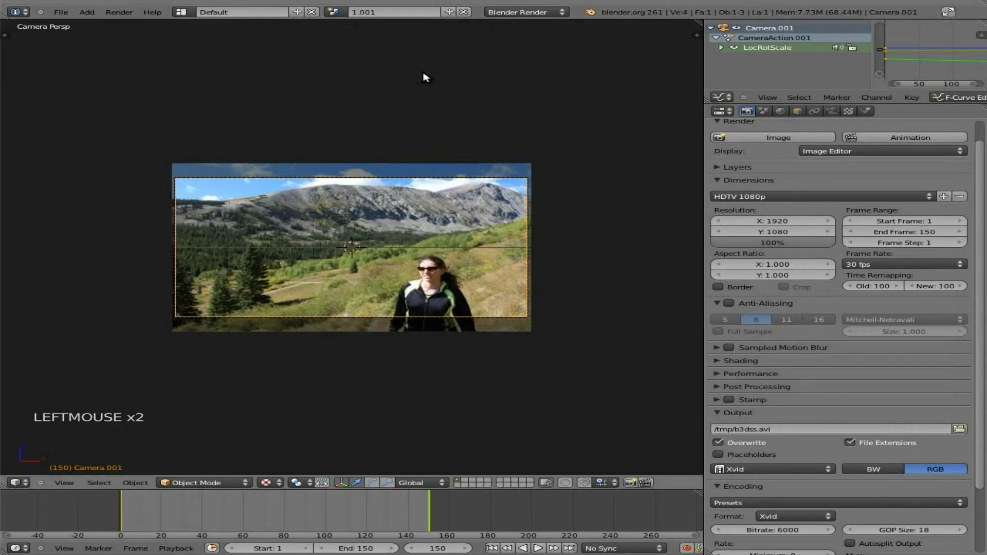
click(394, 13)
text(2)
key(Return)
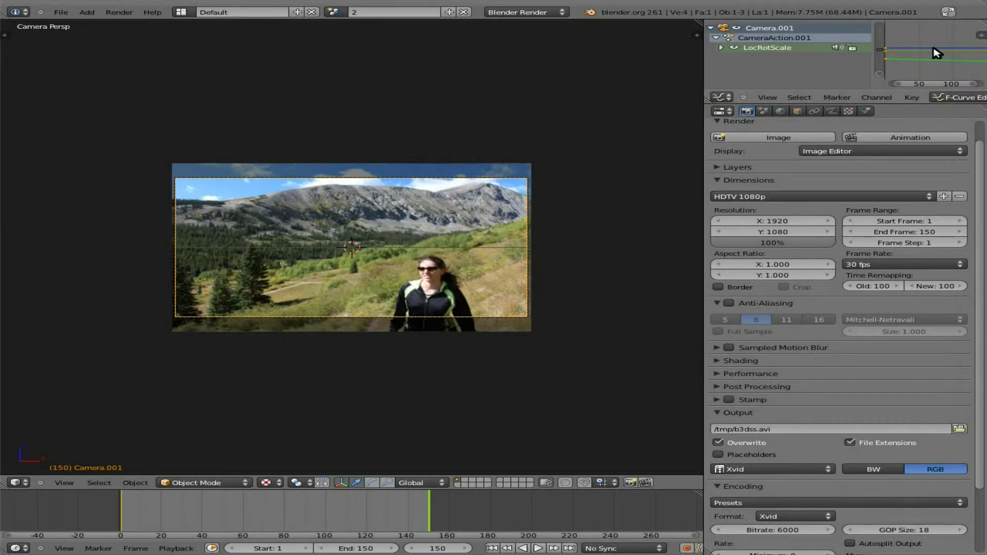
Delete the copied camera keyframes and key LocRotScale at frame 1, moving the camera on local Z
key(Delete)
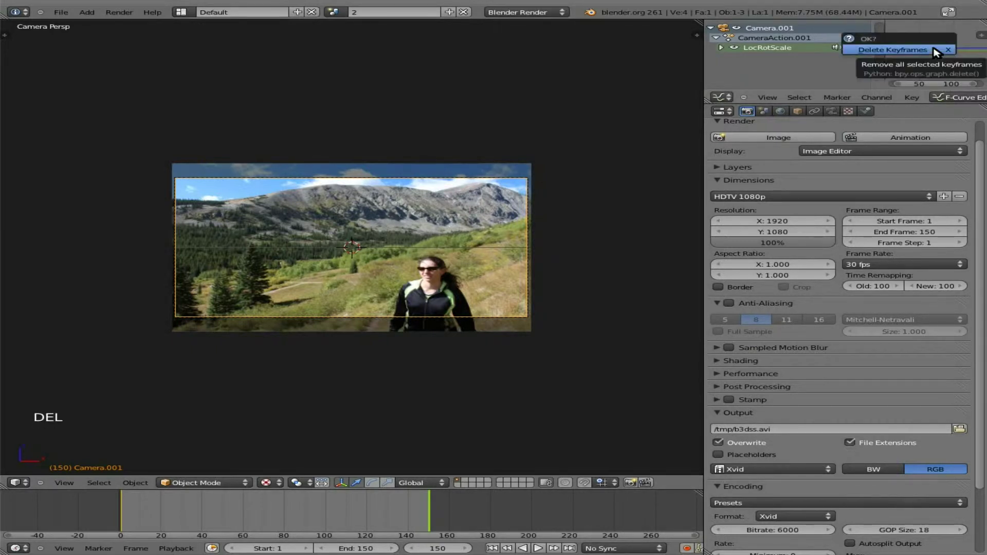
click(937, 51)
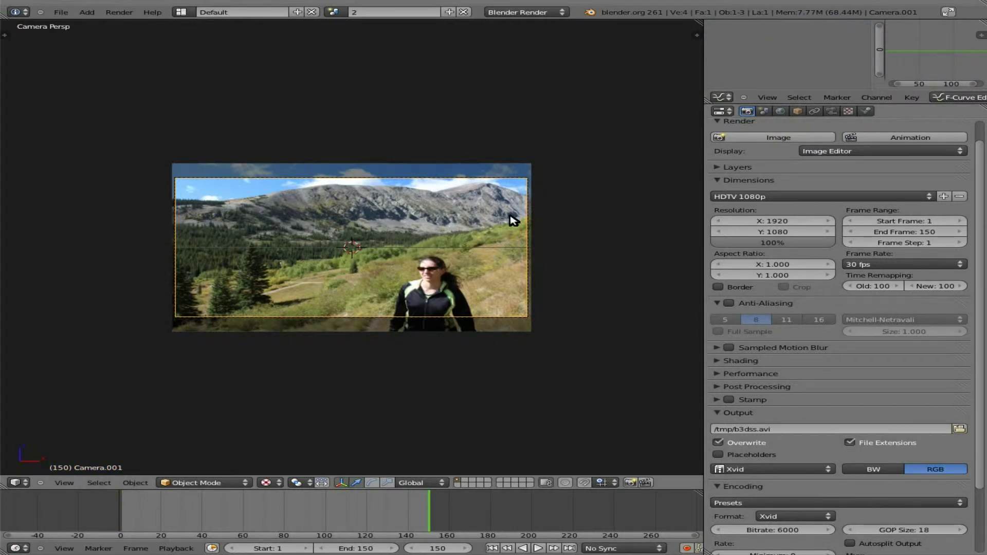
key(shift+Left)
key(i)
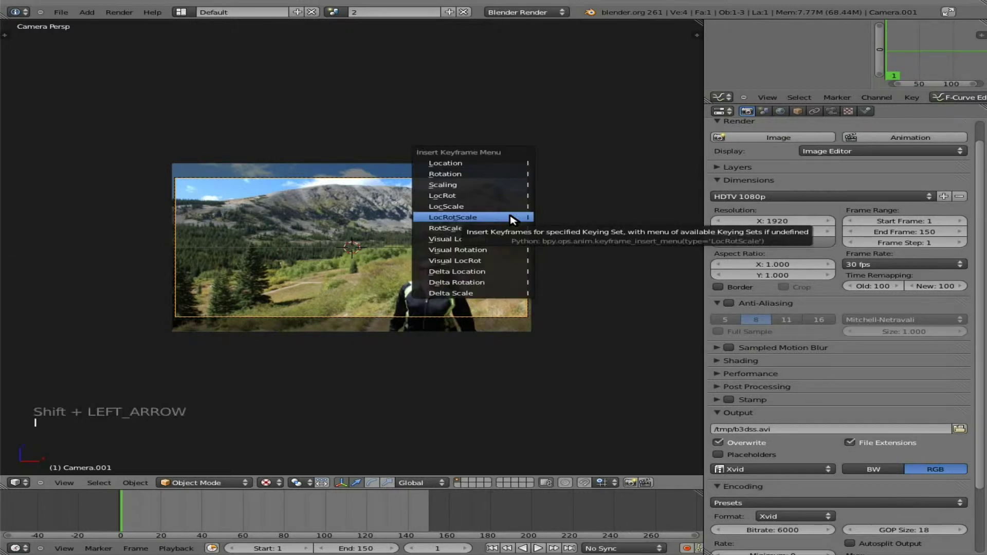
click(514, 221)
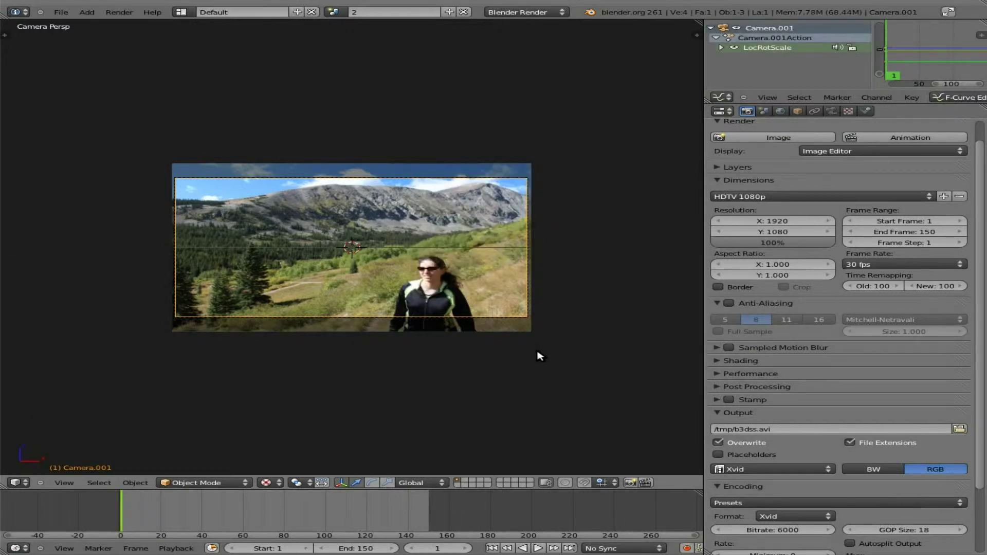
key(g)
key(z)
key(z)
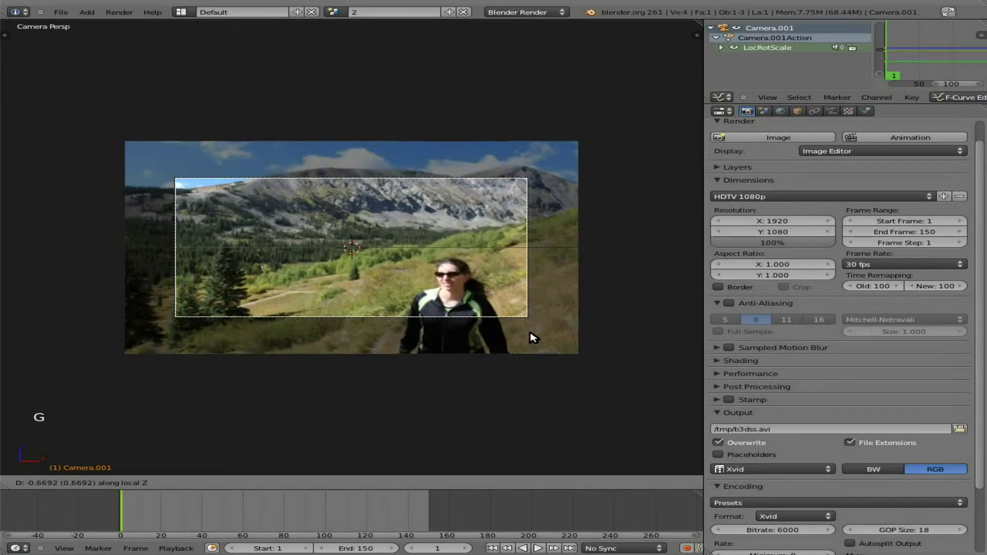
click(533, 338)
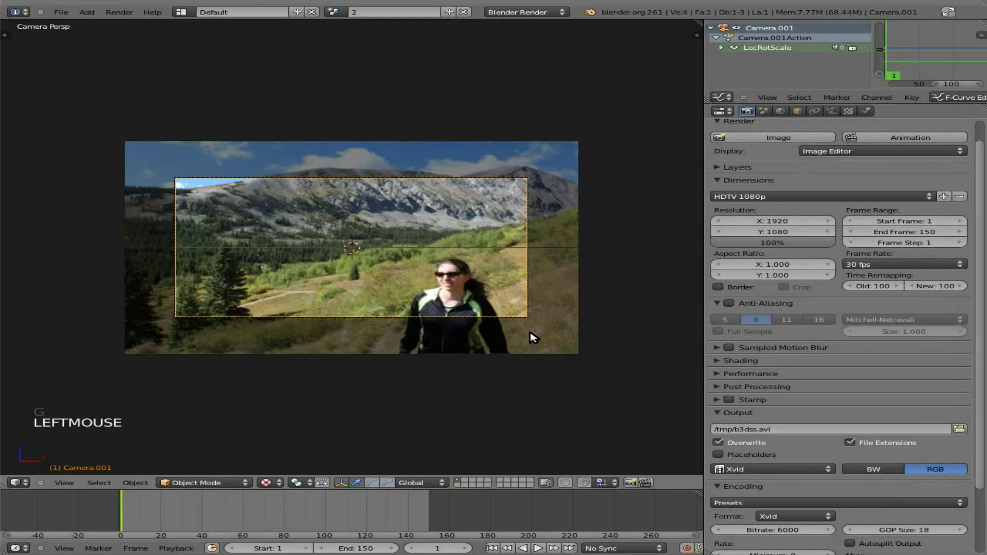
key(Escape)
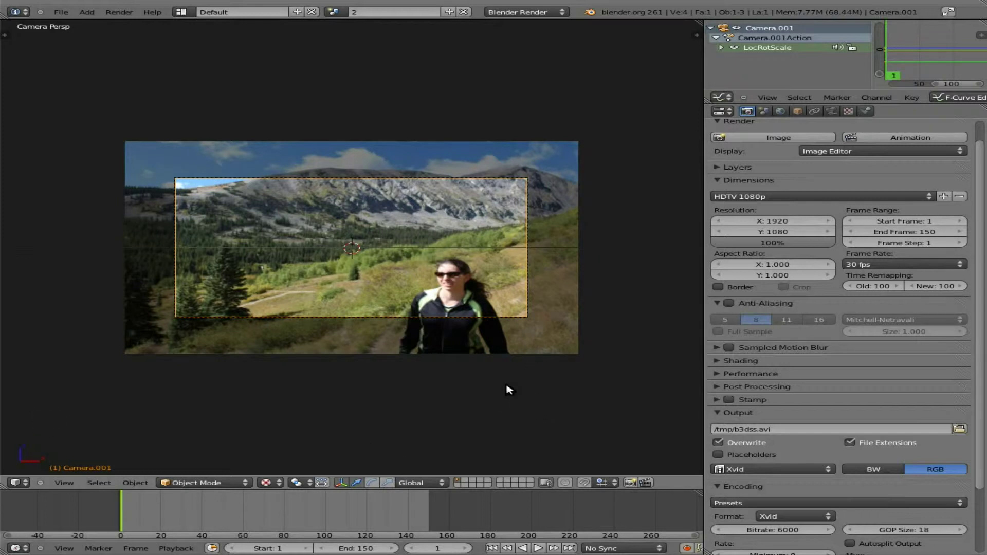
At frame 150 push the camera closer along local Z, key LocRotScale and set interpolation
key(shift+Right)
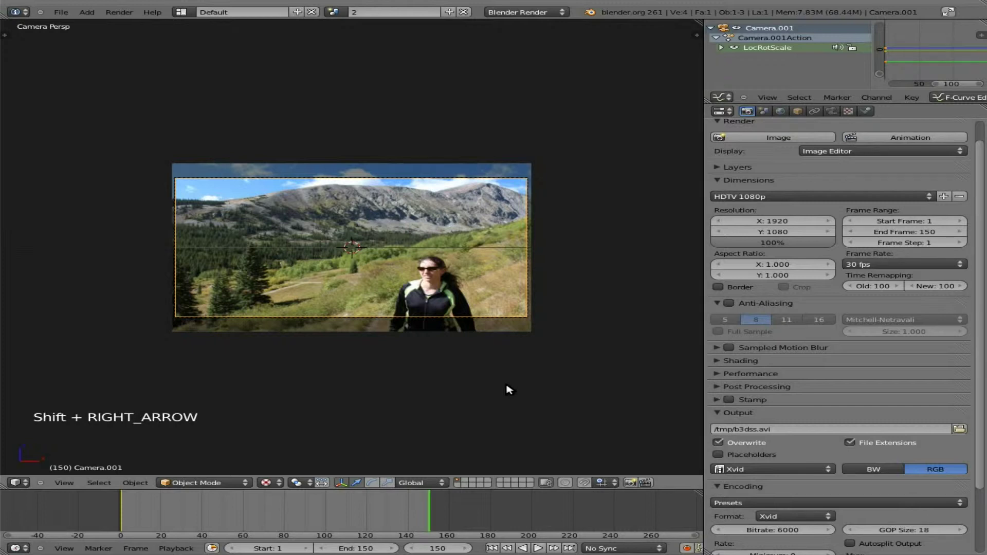
key(g)
key(z)
key(z)
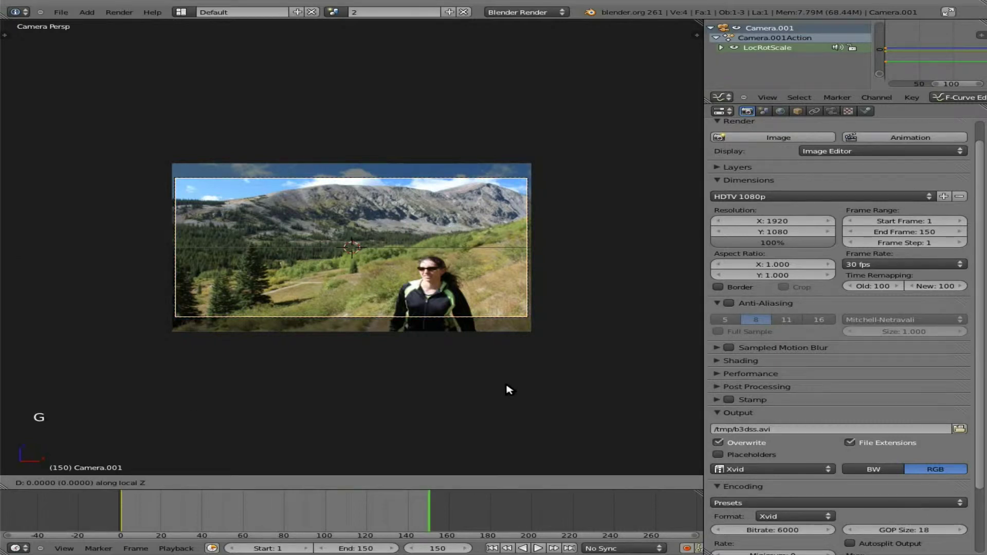
click(508, 370)
key(i)
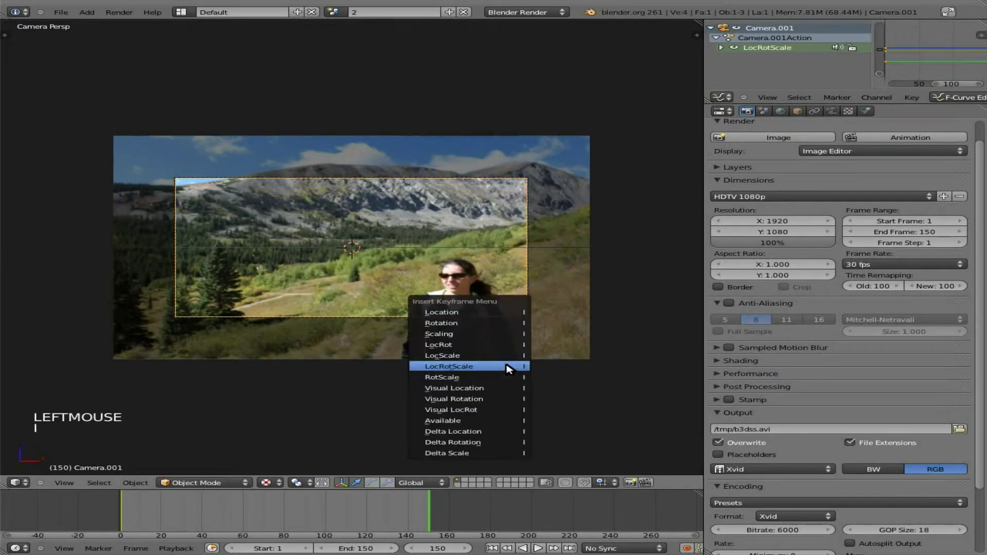
click(509, 369)
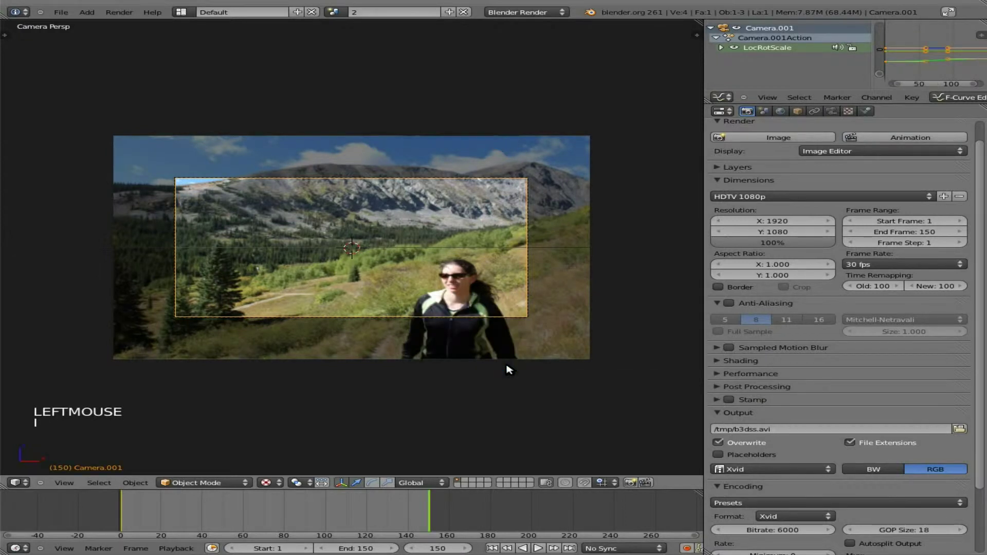
key(t)
click(910, 66)
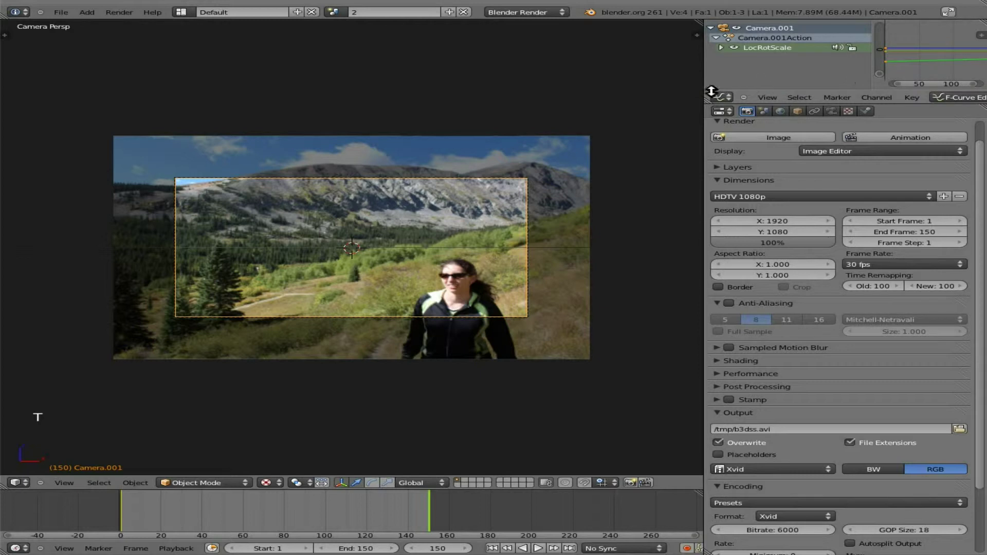
Overwrite-save the blend file and preview the new camera move
key(ctrl+s)
click(399, 106)
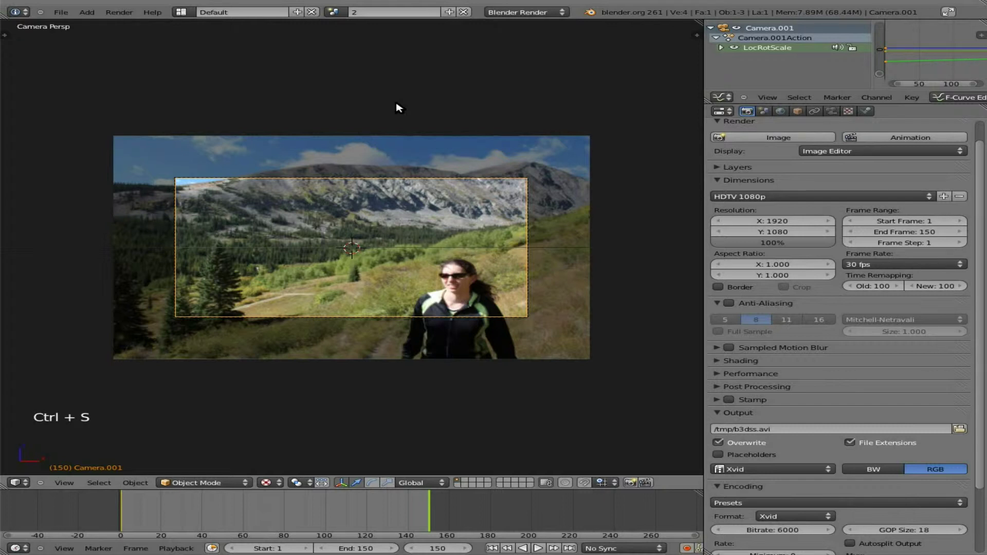
key(alt+a)
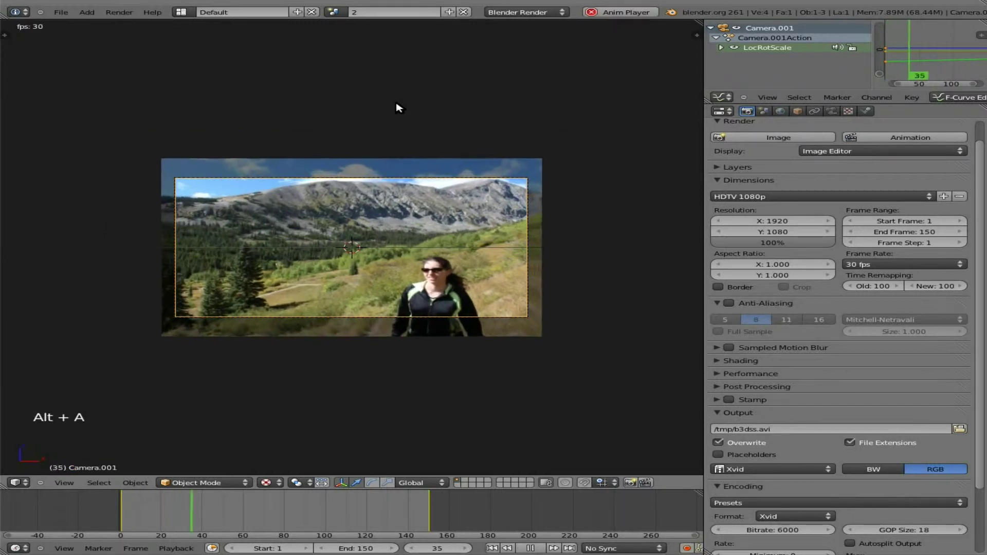
key(Escape)
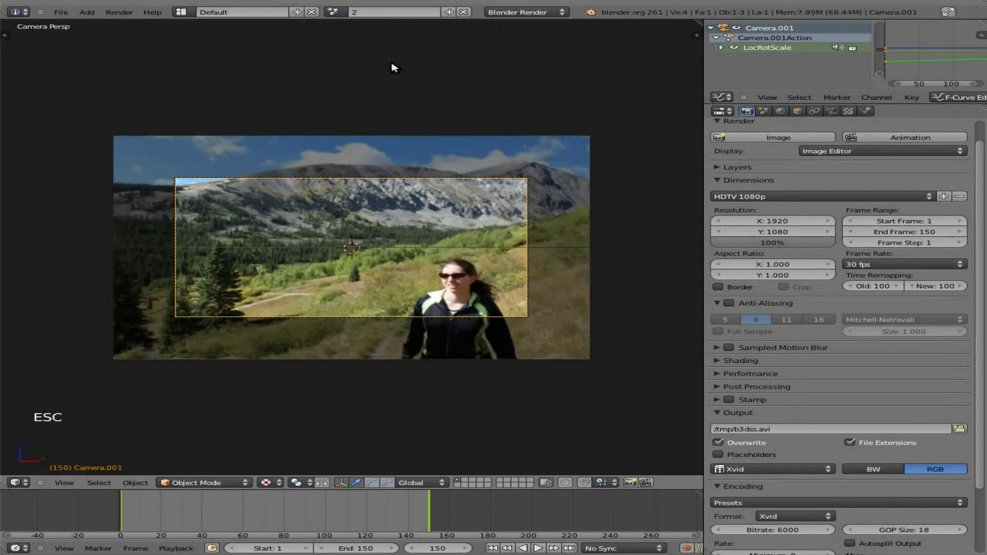
Make a full copy of scene 2 and delete its copied camera keyframes
click(449, 15)
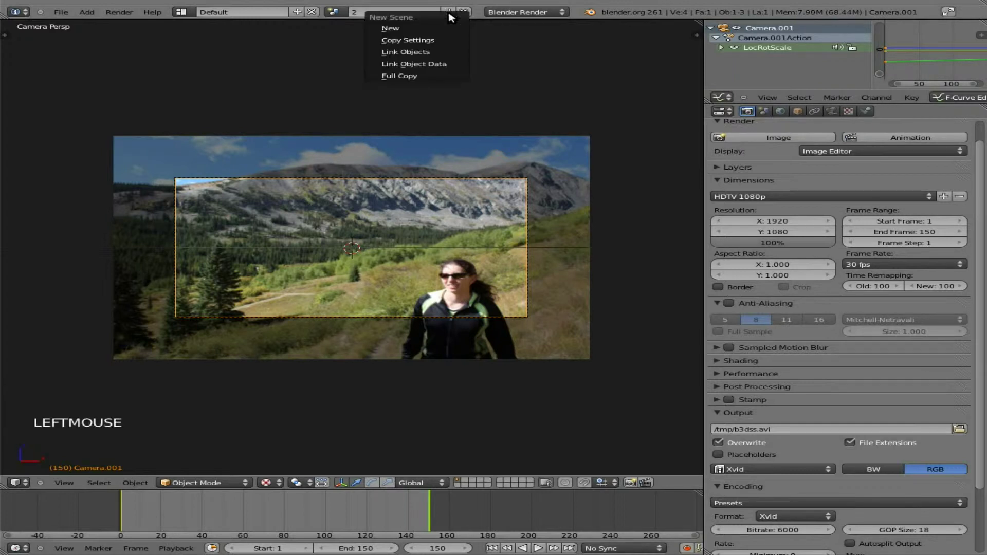
click(422, 79)
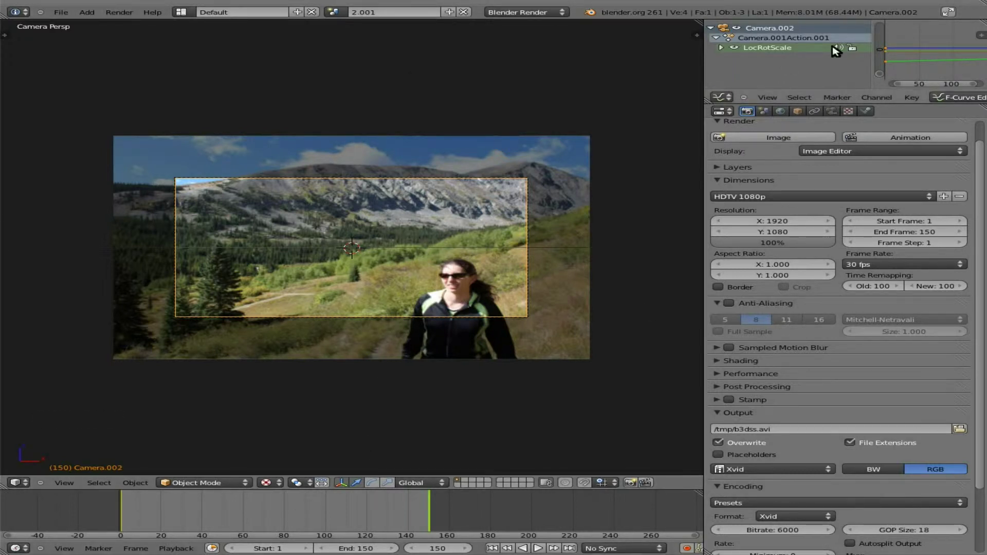
key(Delete)
click(944, 62)
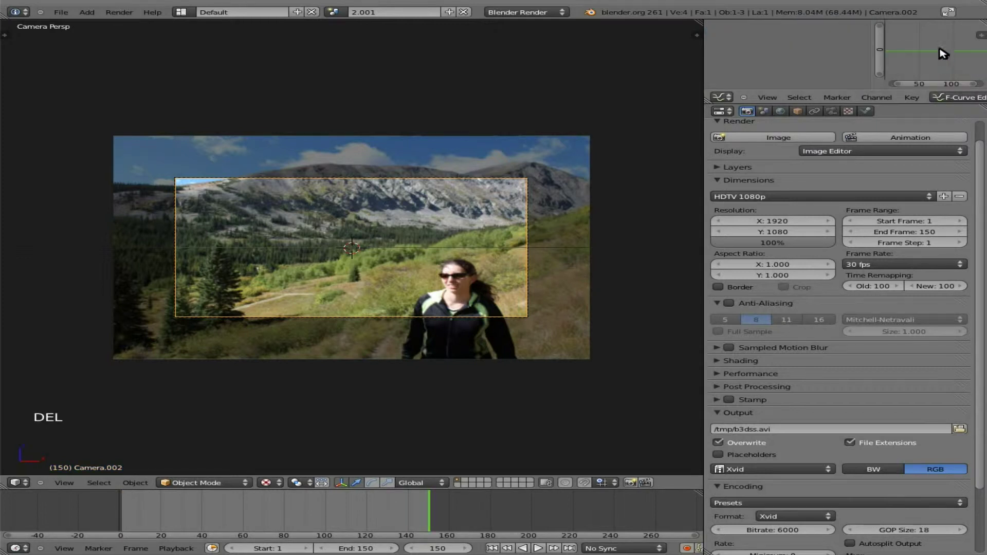
Move the selection along global X and key LocRotScale at frame 150
right_click(553, 252)
key(g)
key(x)
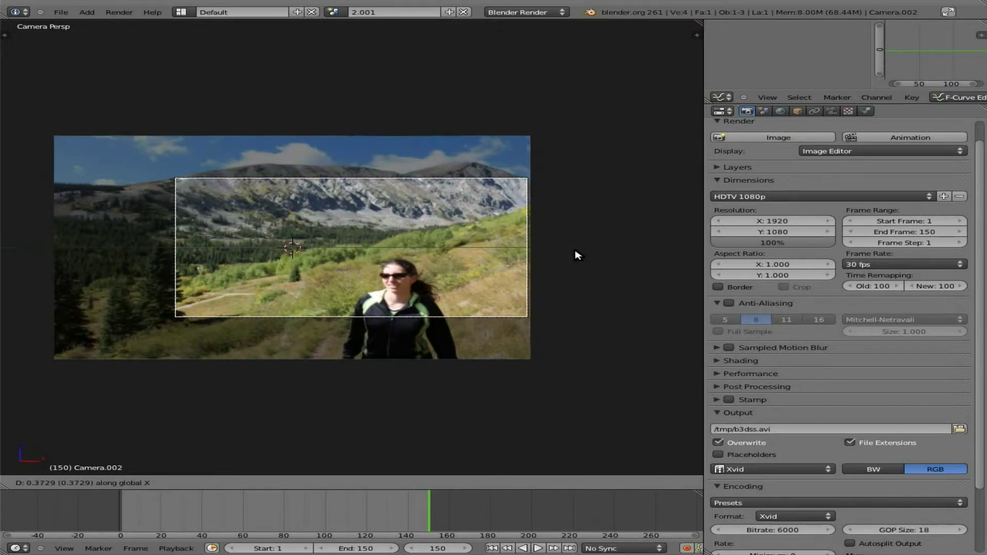
click(577, 254)
key(i)
click(576, 251)
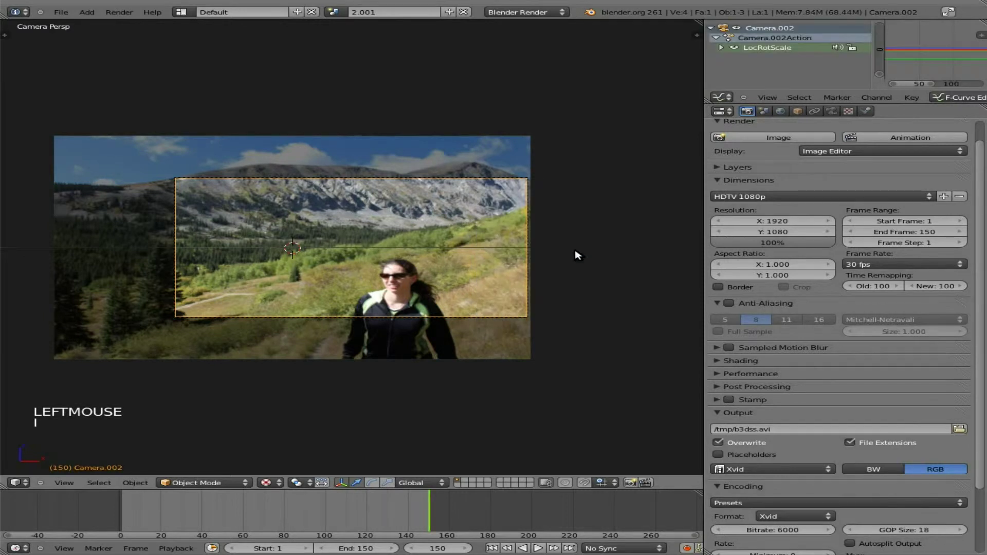
At frame 1 slide the camera sideways, key LocRotScale and make the motion linear
key(shift+Left)
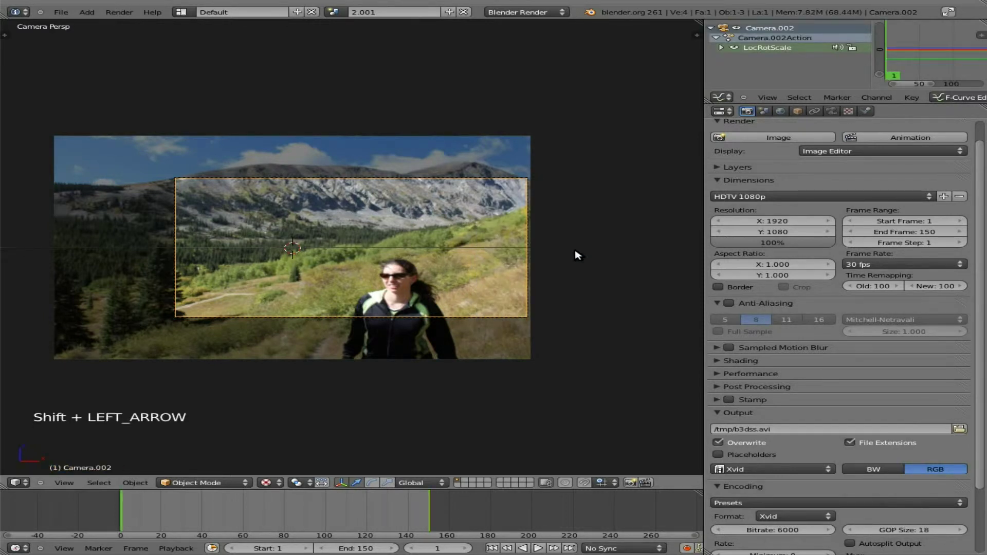
key(g)
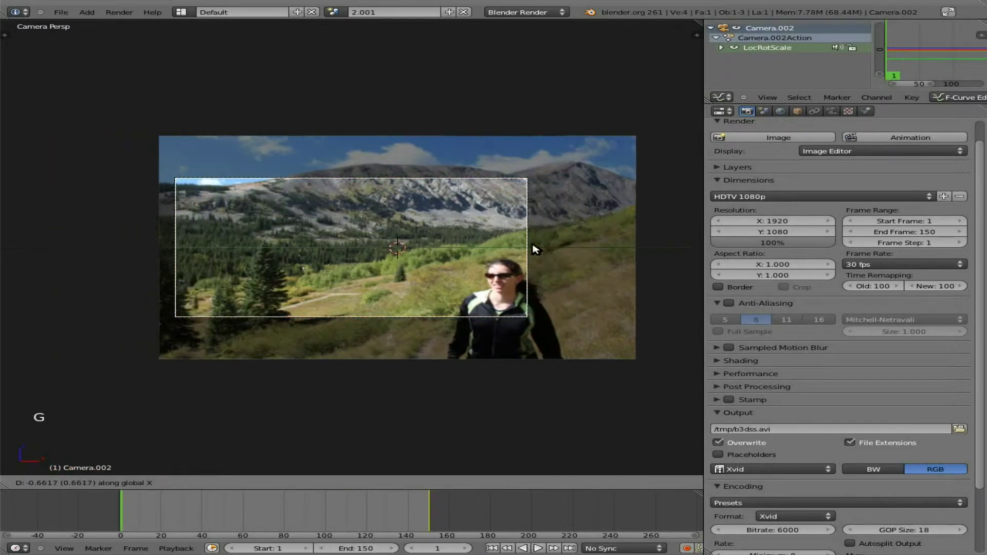
click(529, 247)
key(i)
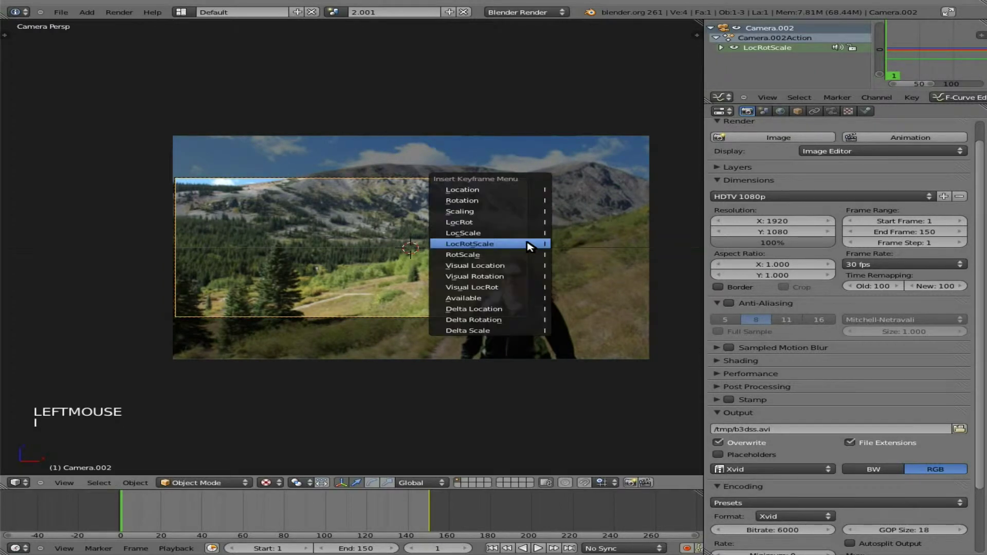
click(530, 248)
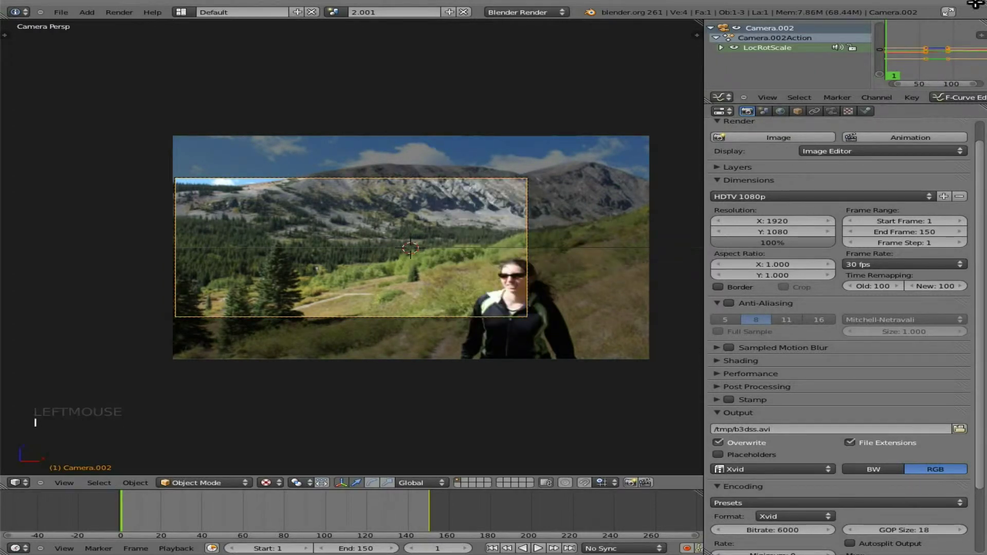
key(t)
click(913, 61)
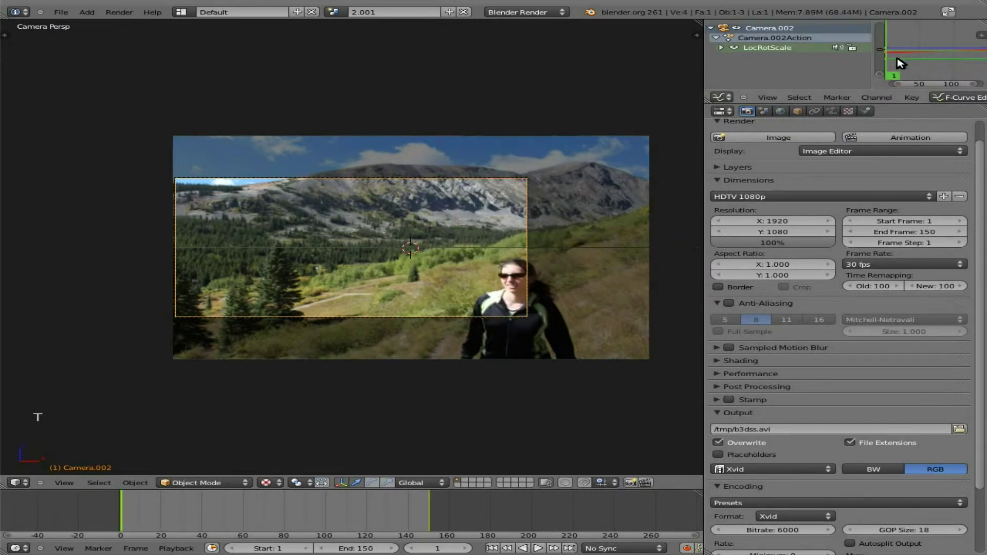
Rename the copied scene 2.001 to 3
click(394, 12)
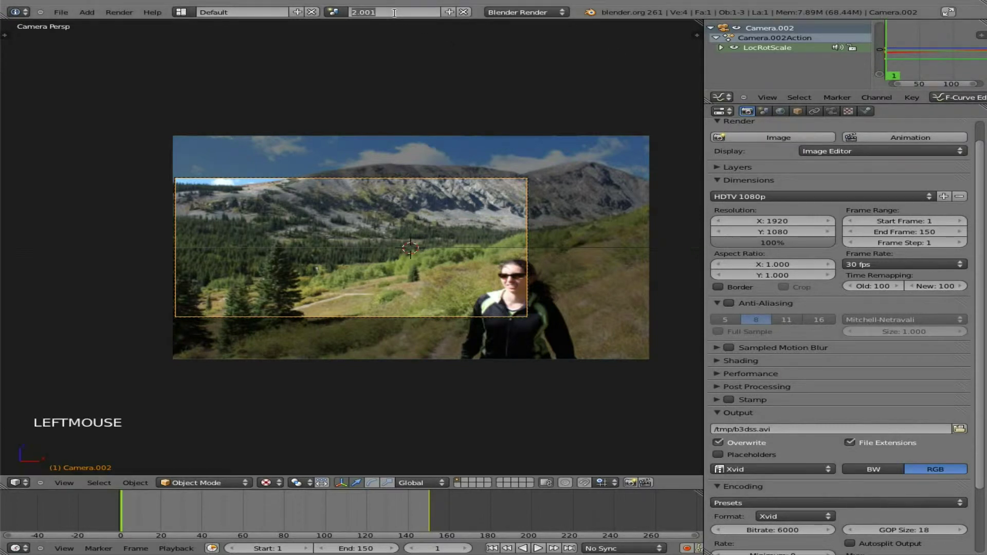
text(3)
key(Return)
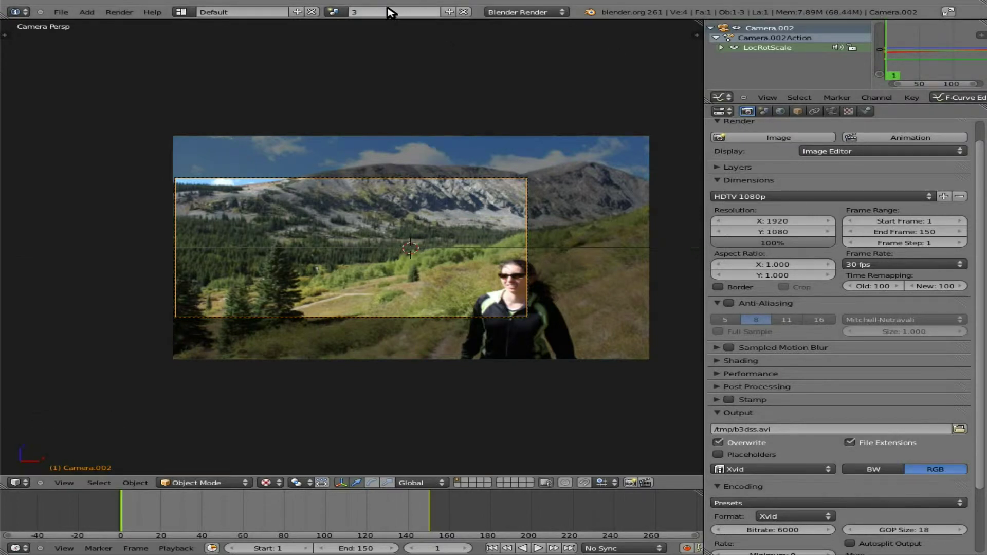
Add a Full Copy of the current scene and name it 4
click(448, 13)
click(418, 77)
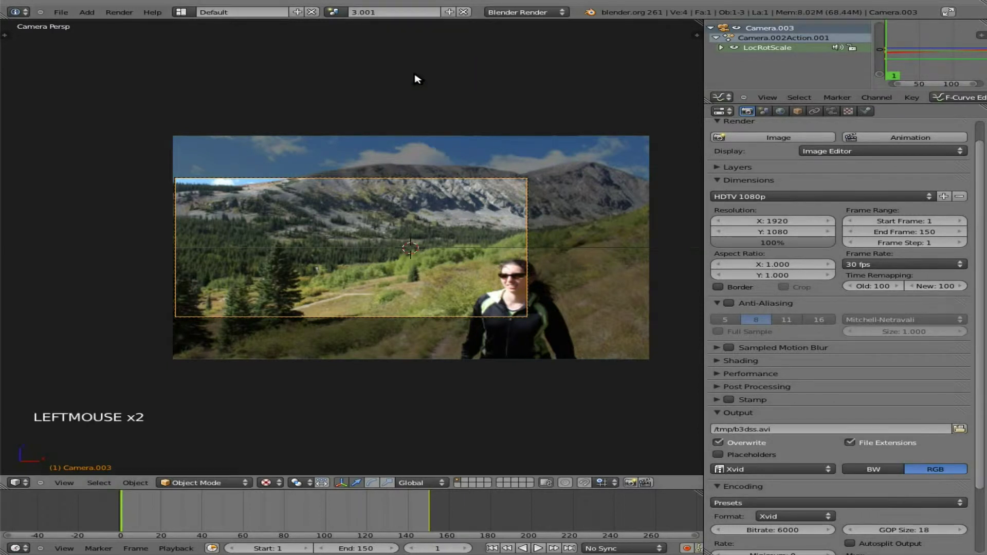
click(387, 12)
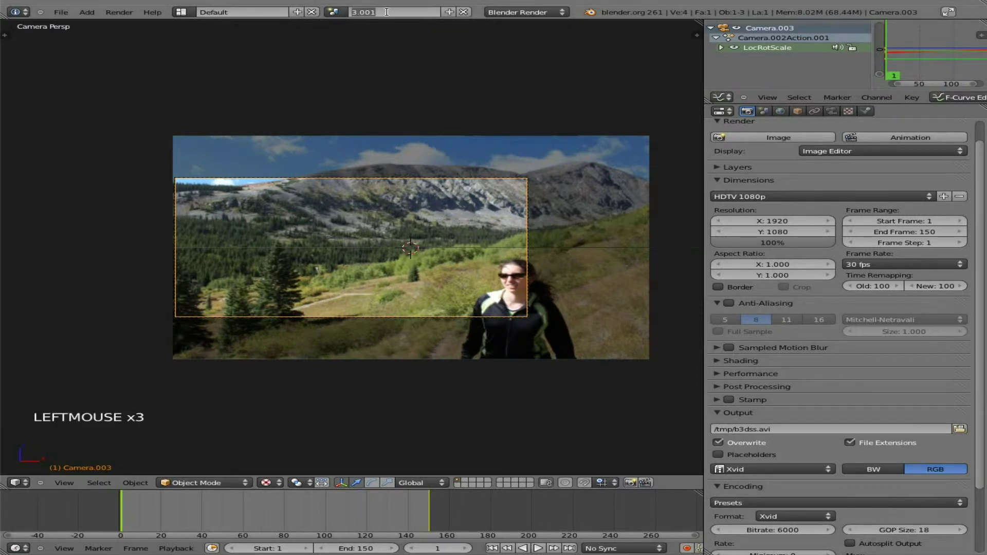
text(4)
key(Return)
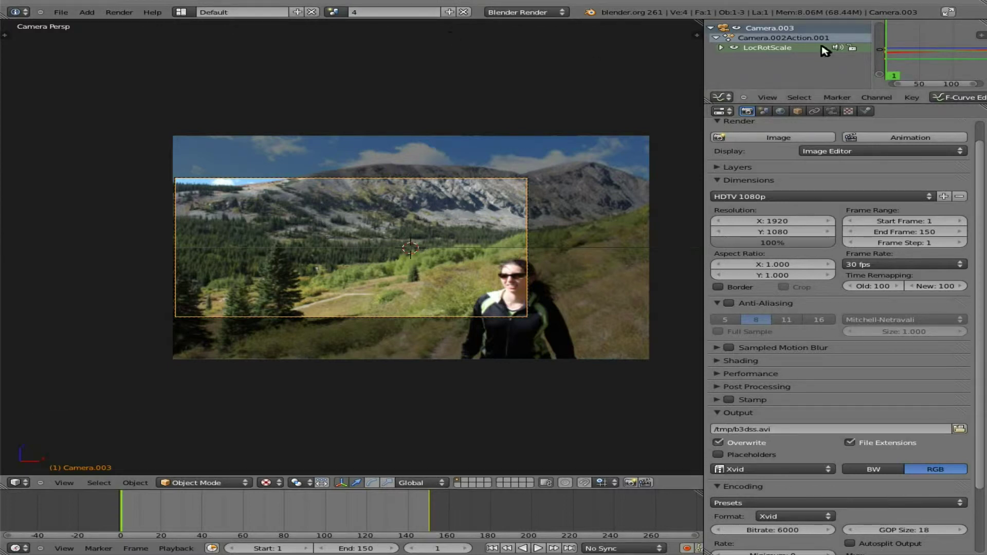
Delete the copied camera's keyframes, then move and key the camera at frame 1
key(Delete)
click(956, 63)
key(g)
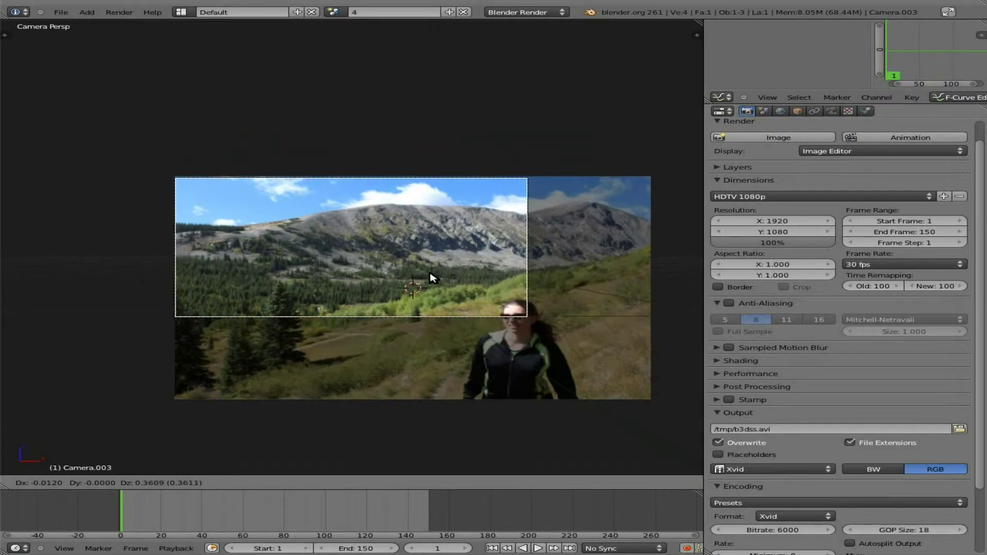
click(433, 278)
key(i)
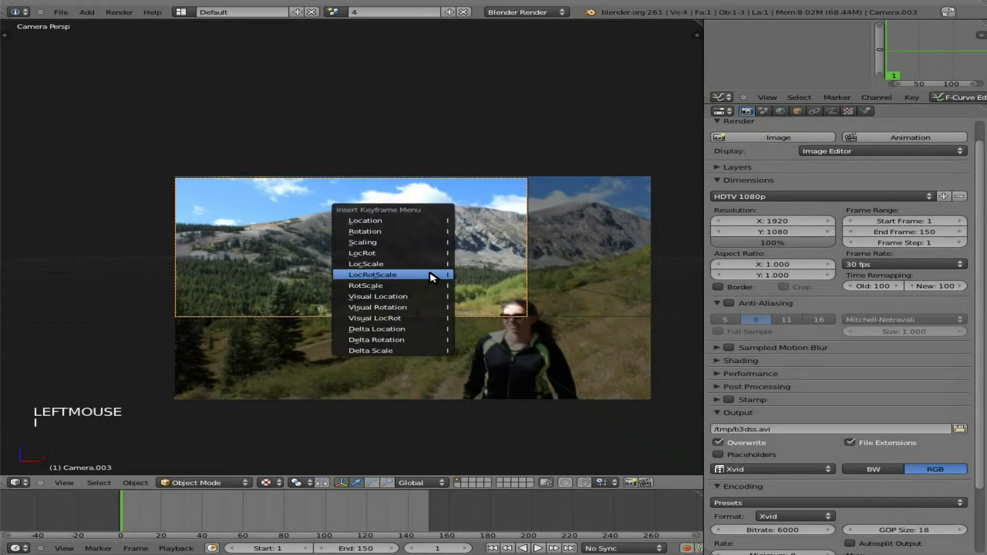
click(432, 278)
Move the camera to its end position and key location, rotation and scale at frame 150
key(shift+Right)
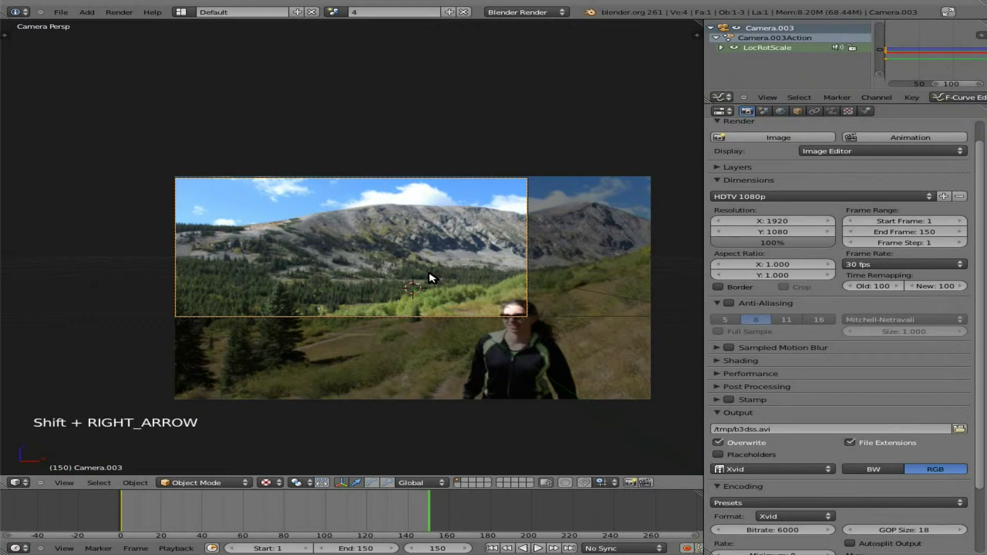
key(g)
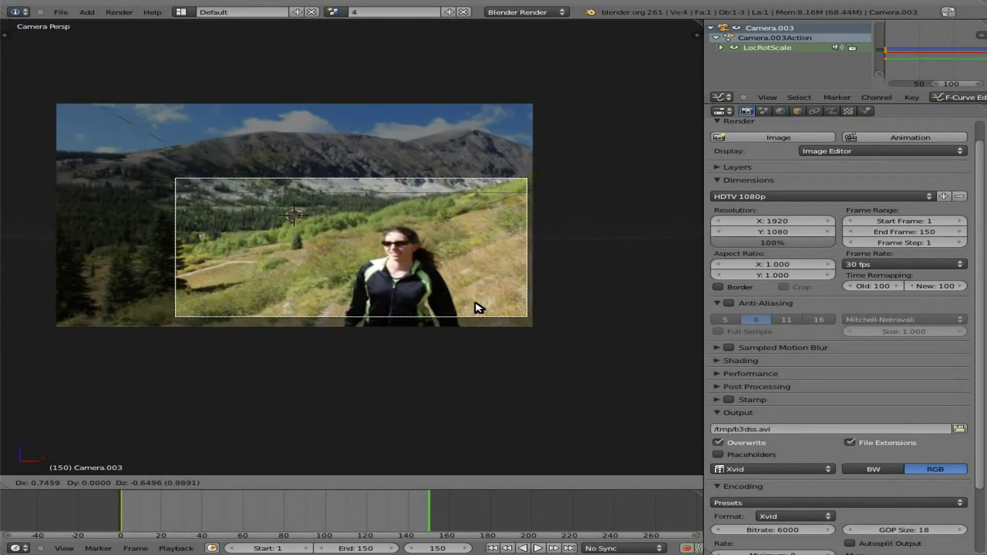
click(479, 309)
key(i)
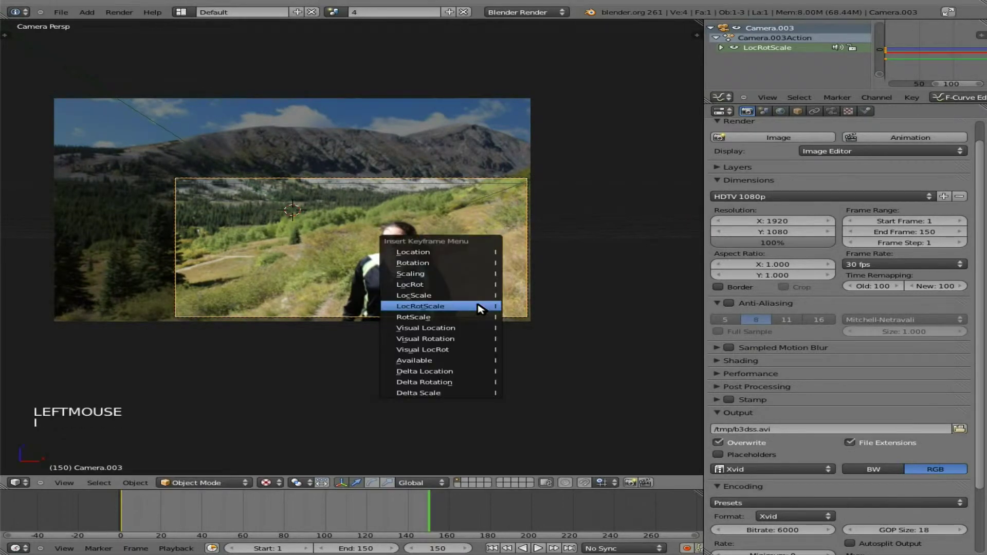
click(479, 308)
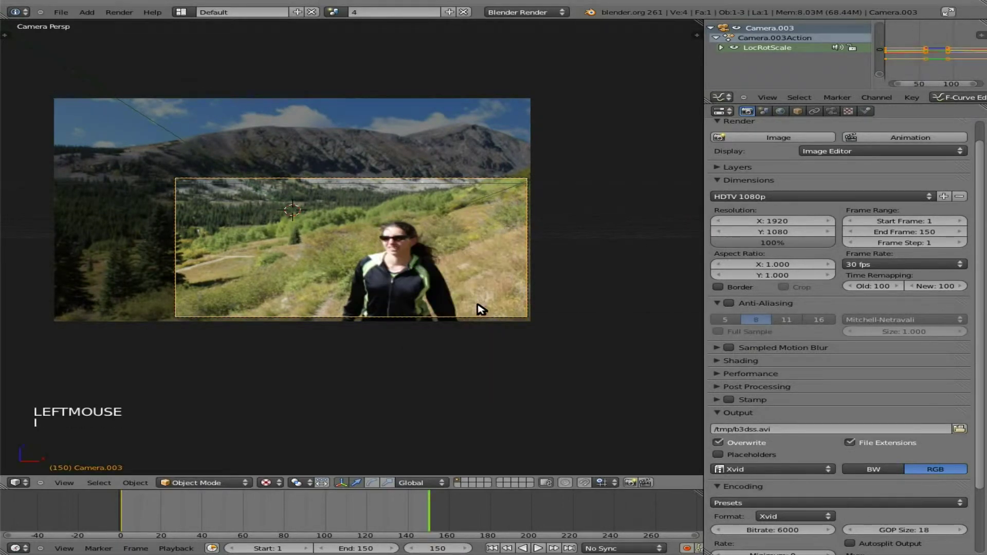
Make the camera motion Linear and save over b3dss.blend
key(t)
click(918, 64)
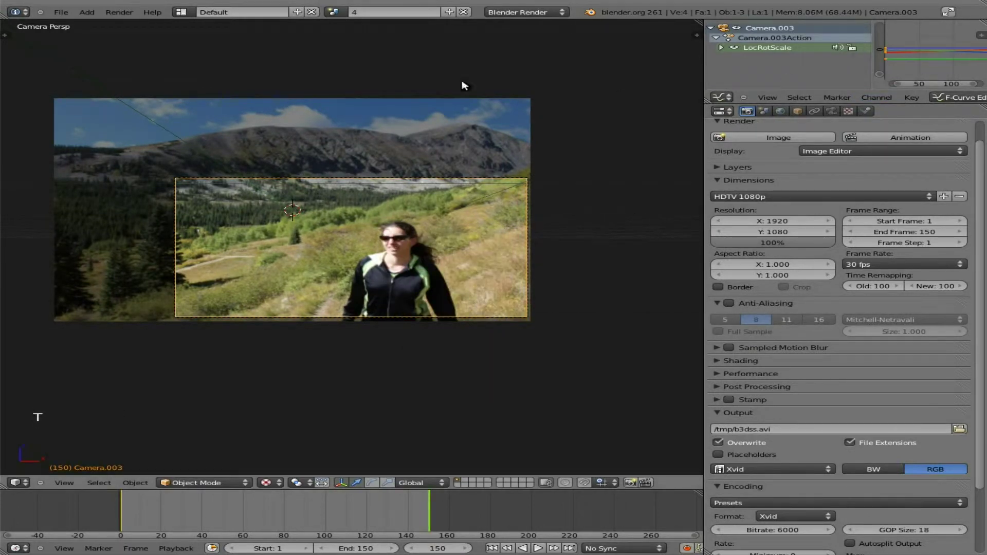
key(ctrl+s)
click(401, 60)
Quit Blender from the File menu
click(60, 12)
click(63, 12)
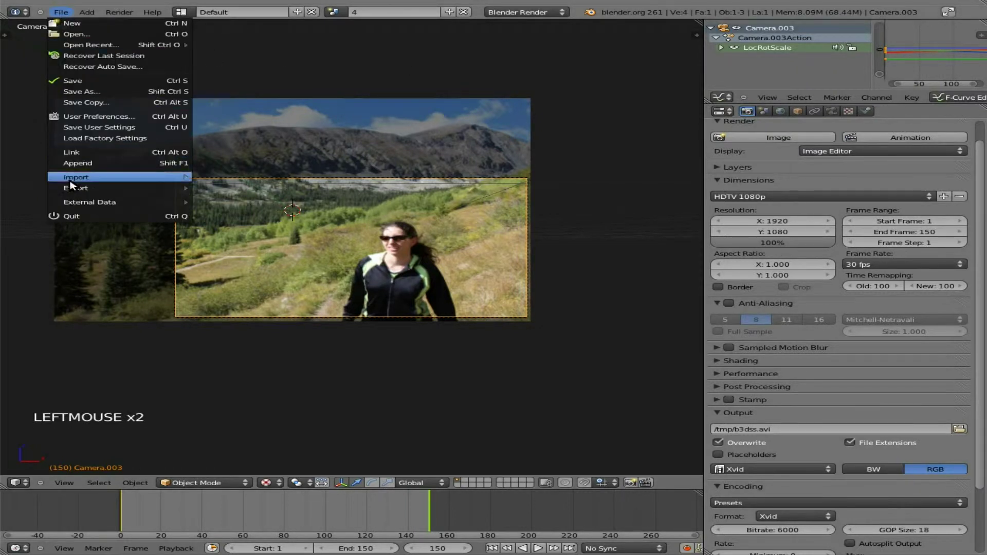
click(67, 217)
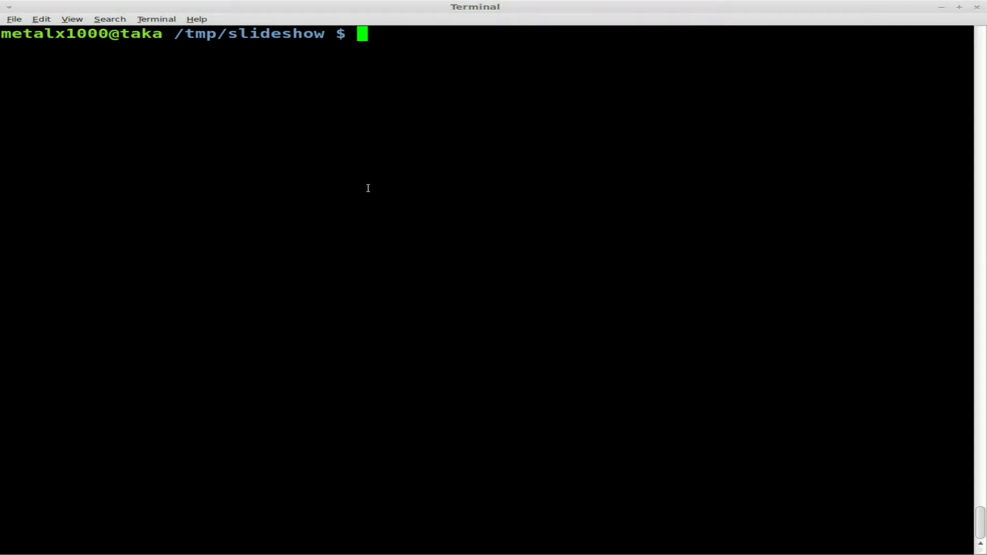
List the folder and highlight IMG_1046.JPG, b3dss.blend, b3dss.blend1 and b3dss.blend2
text(ls)
key(Return)
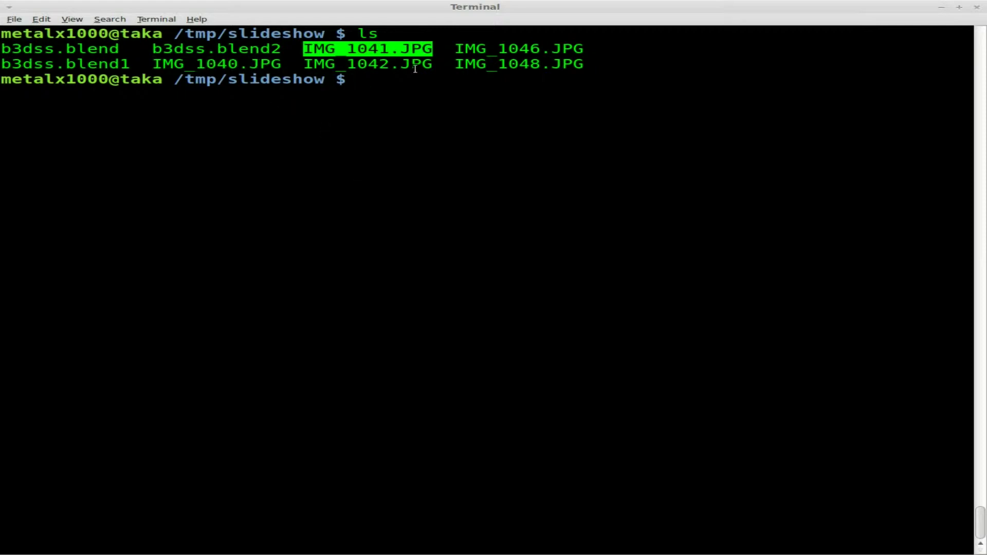
double_click(519, 49)
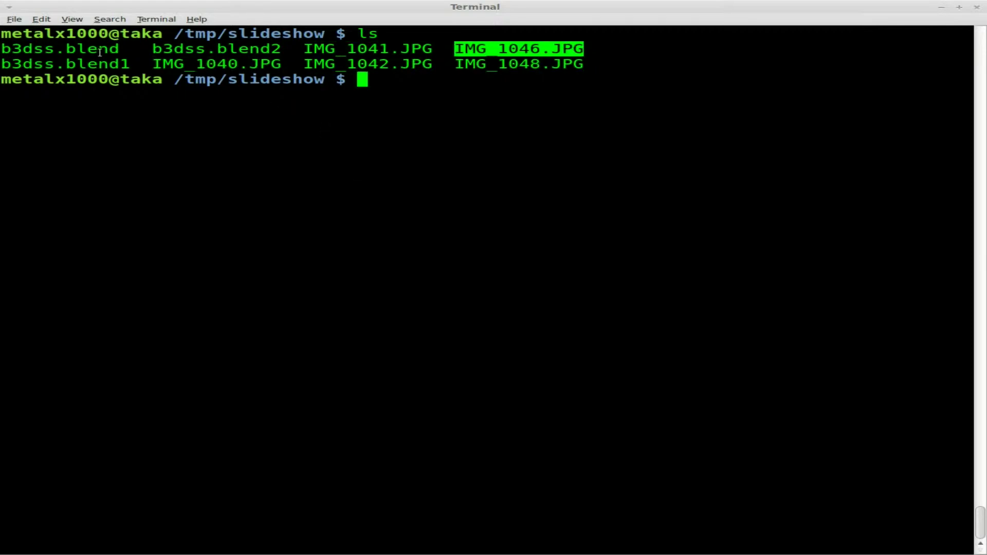
double_click(61, 49)
double_click(68, 64)
click(192, 50)
double_click(191, 50)
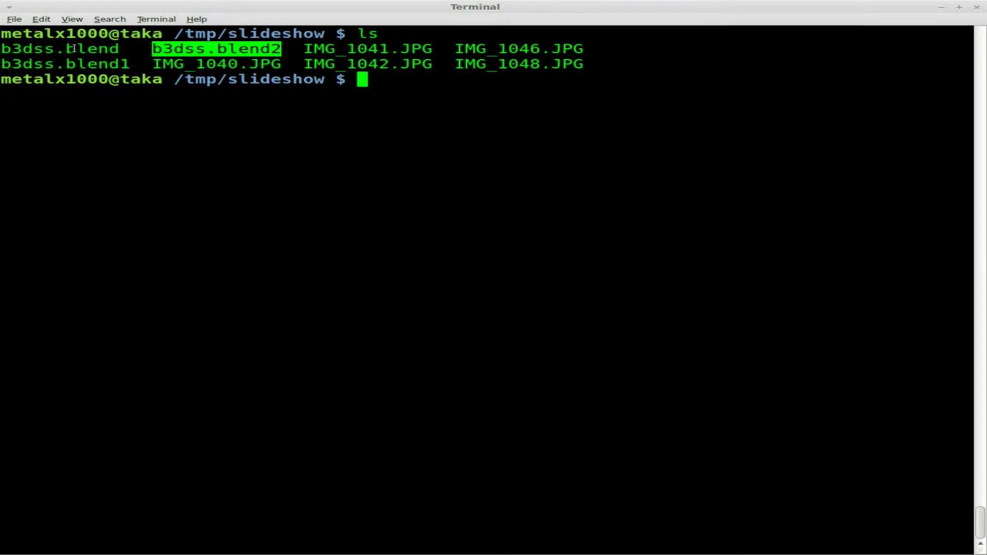
click(367, 176)
Run blender --help and scroll back up through its output
text(blender )
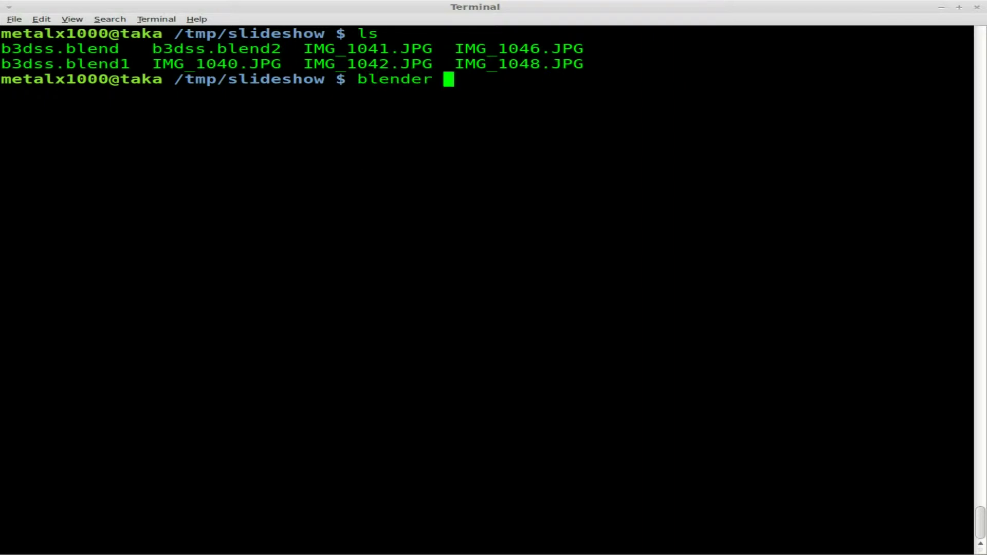
text(--help)
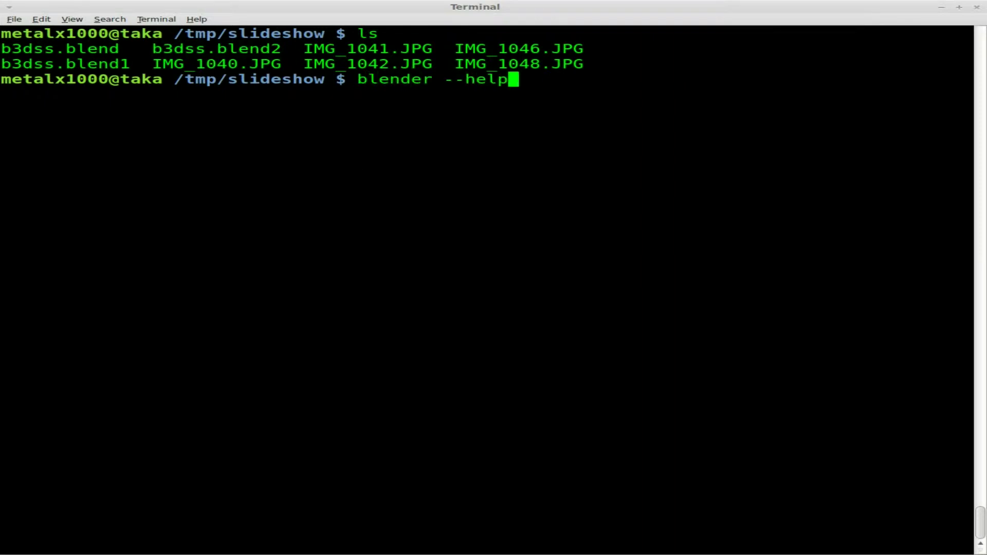
key(Return)
scroll(387, 328, up, 17)
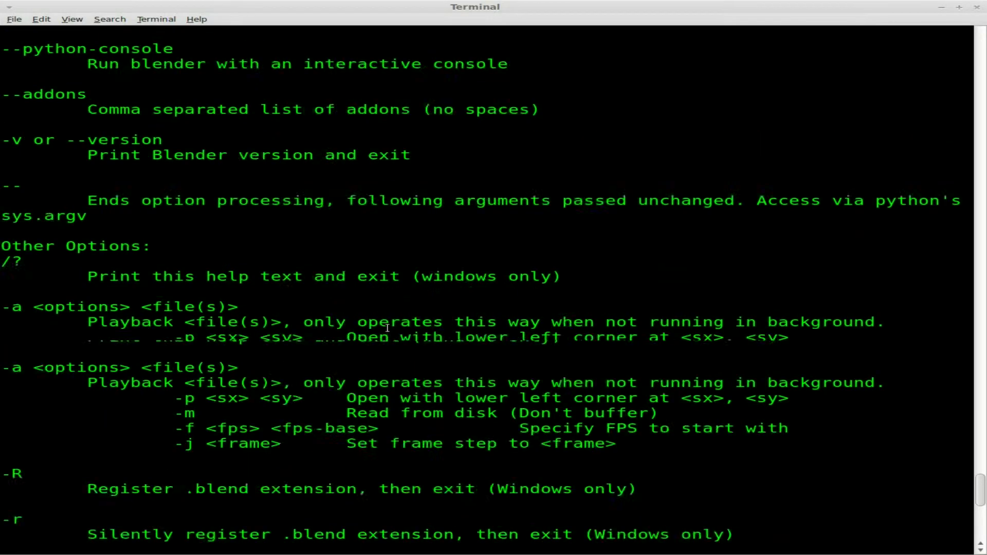
scroll(387, 328, up, 7)
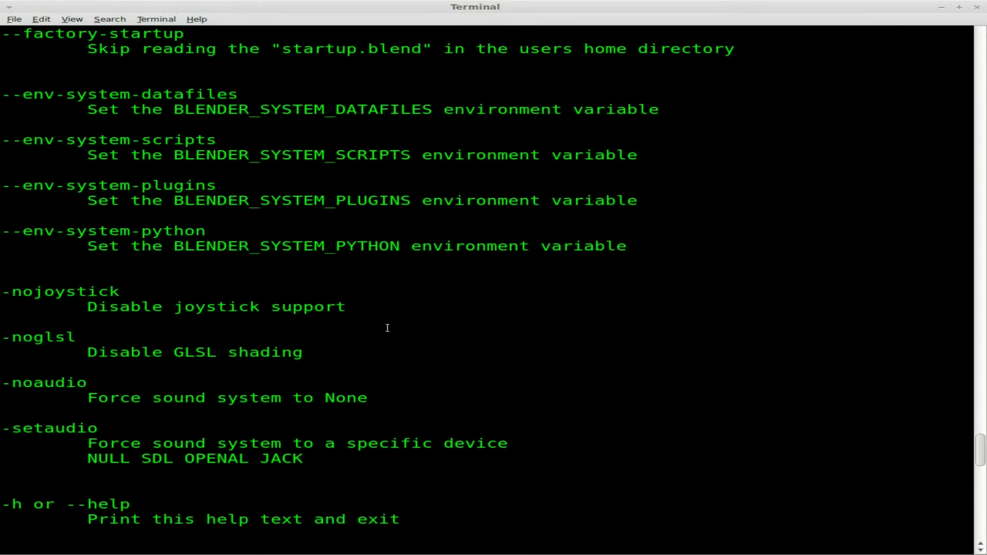
scroll(387, 328, up, 5)
scroll(387, 328, up, 4)
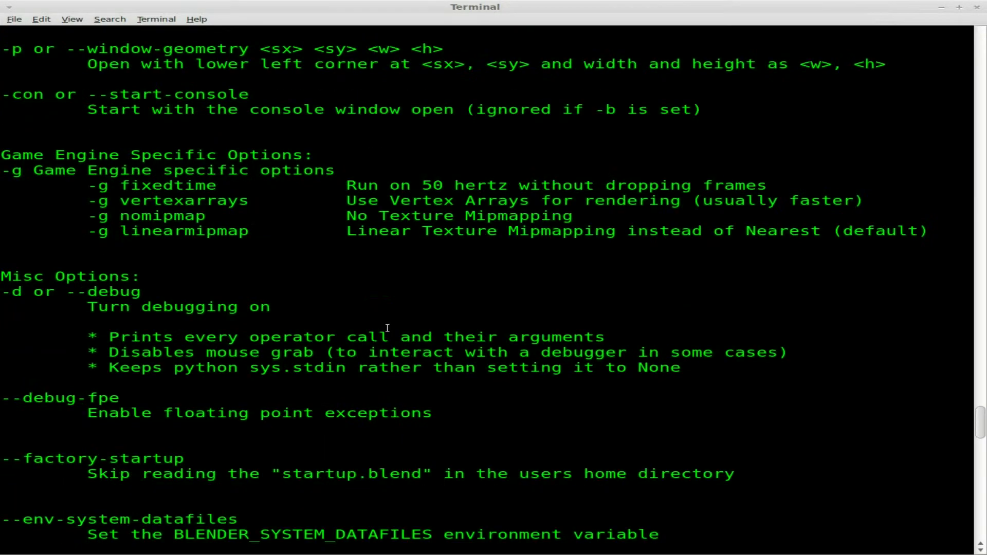
scroll(388, 328, up, 7)
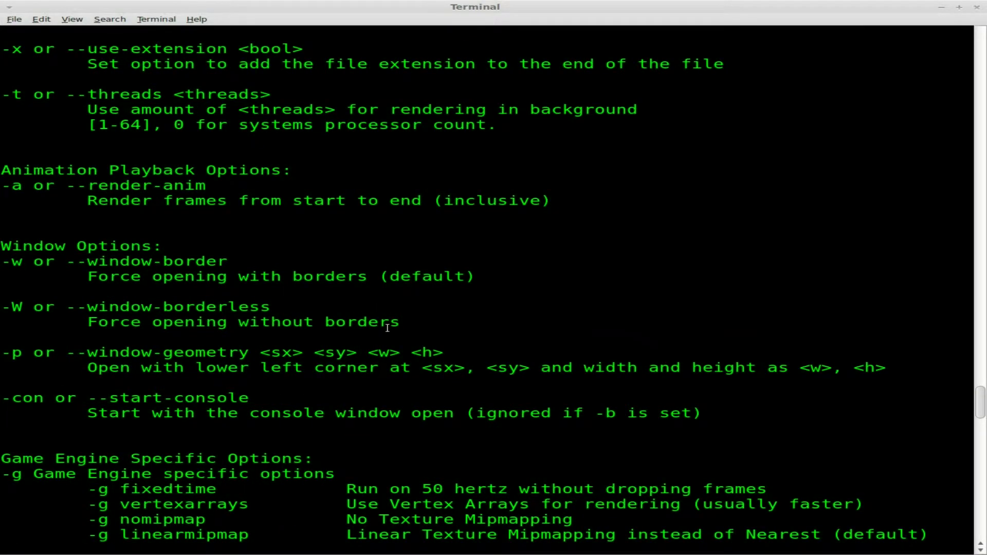
scroll(281, 319, up, 7)
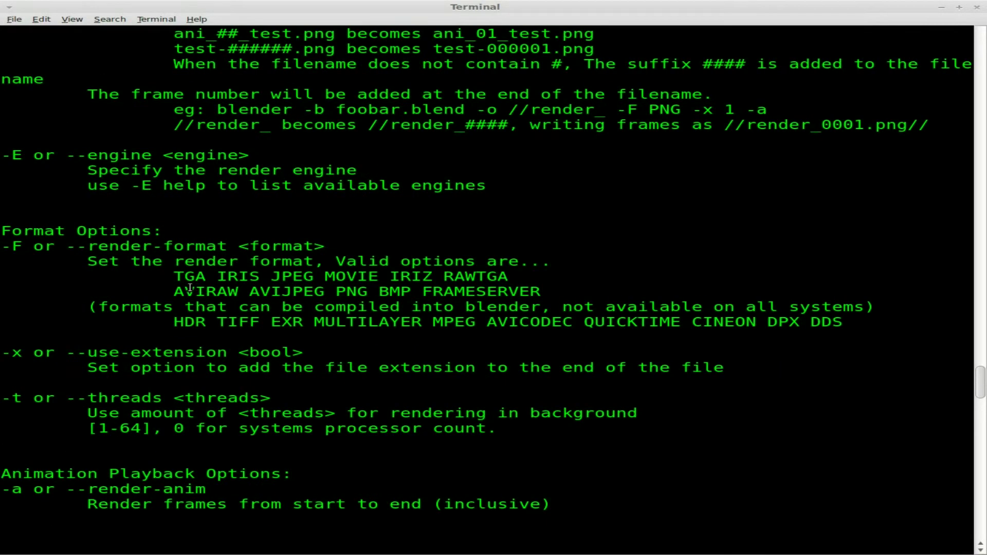
scroll(190, 288, up, 13)
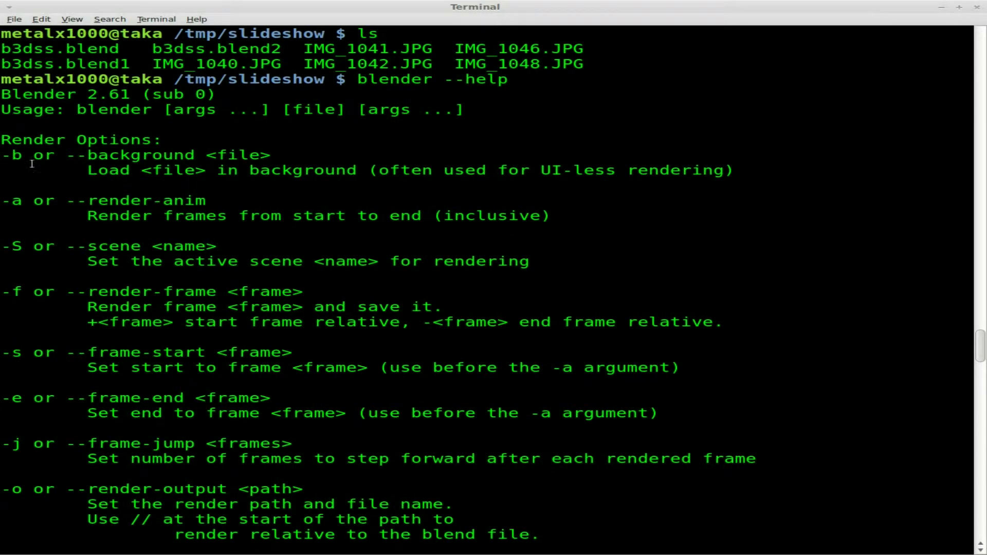
Highlight the -b background option and the b3dss.blend file name
drag(2, 154, 178, 158)
click(177, 157)
drag(4, 47, 114, 52)
click(111, 200)
Highlight the -a render-anim, -S scene and -o render-output options
drag(2, 202, 21, 201)
drag(2, 249, 21, 249)
drag(2, 202, 22, 202)
click(142, 332)
drag(4, 492, 22, 492)
click(362, 431)
Create b3dss.sh in vim with a #!/bin/bash shebang and mkdir clips
text(vim)
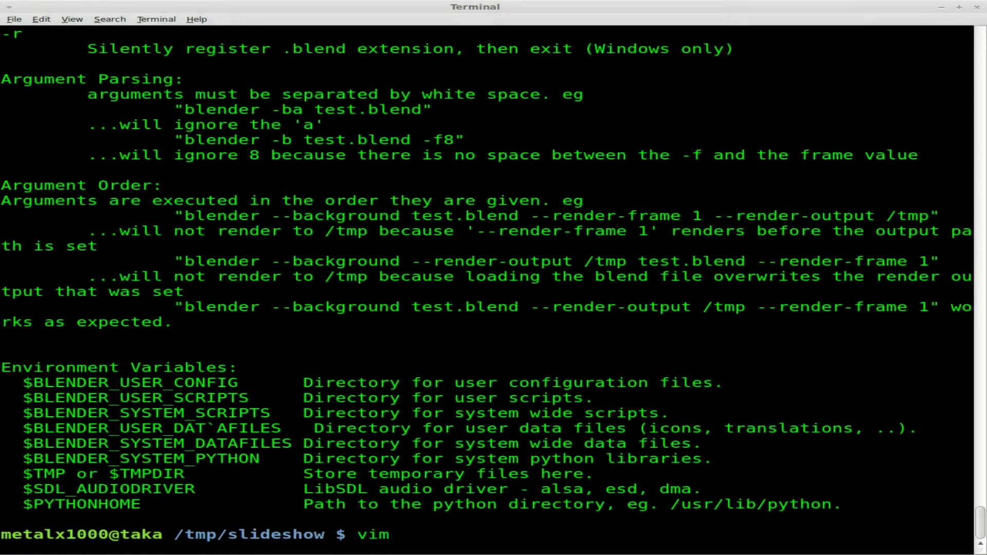
text( b3dss.sh)
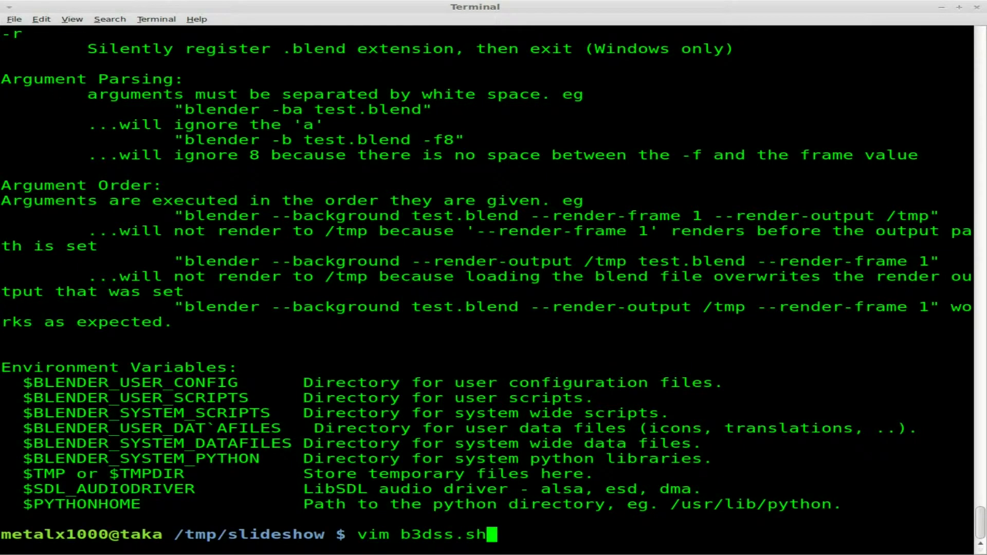
key(Return)
text(i)
text(#!/bin/)
text(bash)
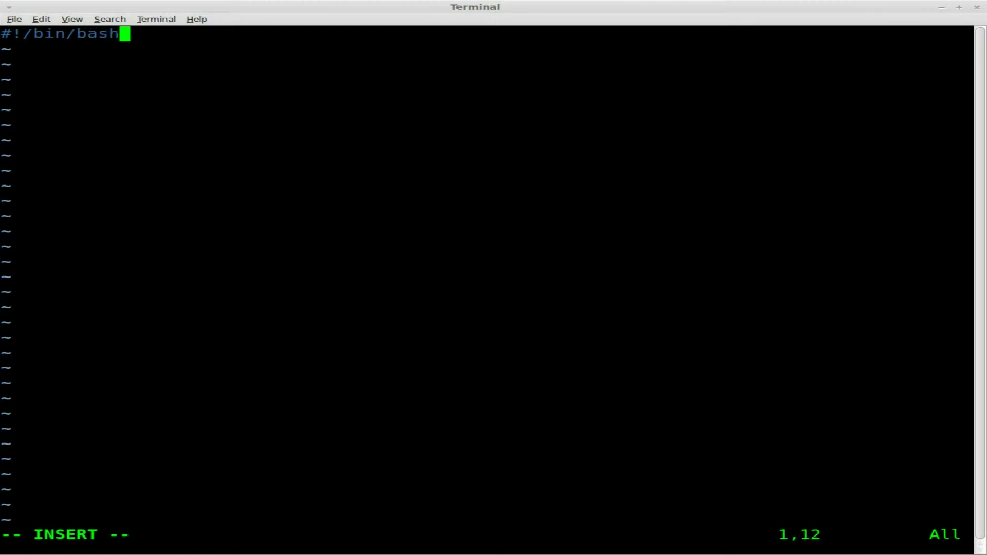
key(Return)
key(Return)
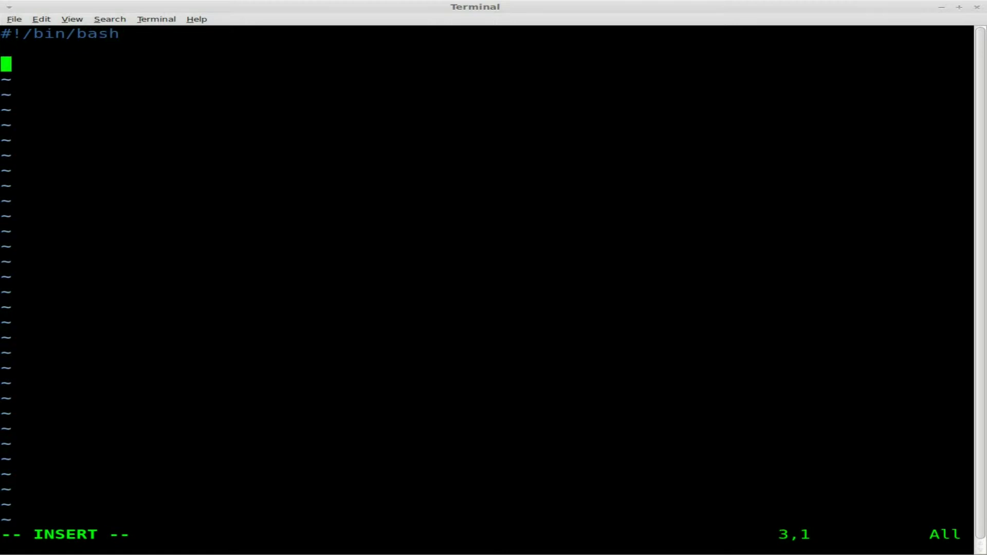
text(mkdir clips)
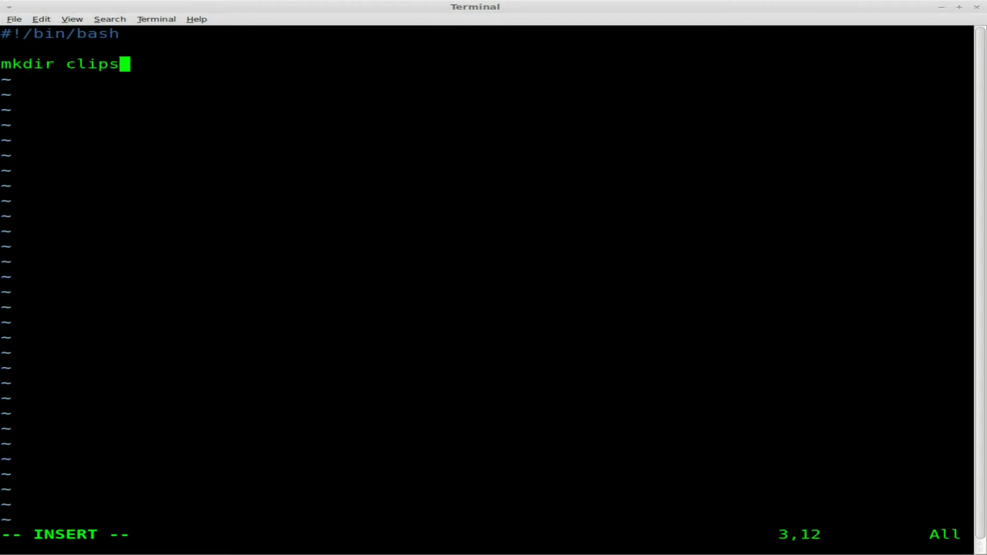
key(Return)
key(Return)
Add a for i in *.JPG do…done loop and begin its cp "$i" "/tmp/b3dss.jpg" line
text(for i )
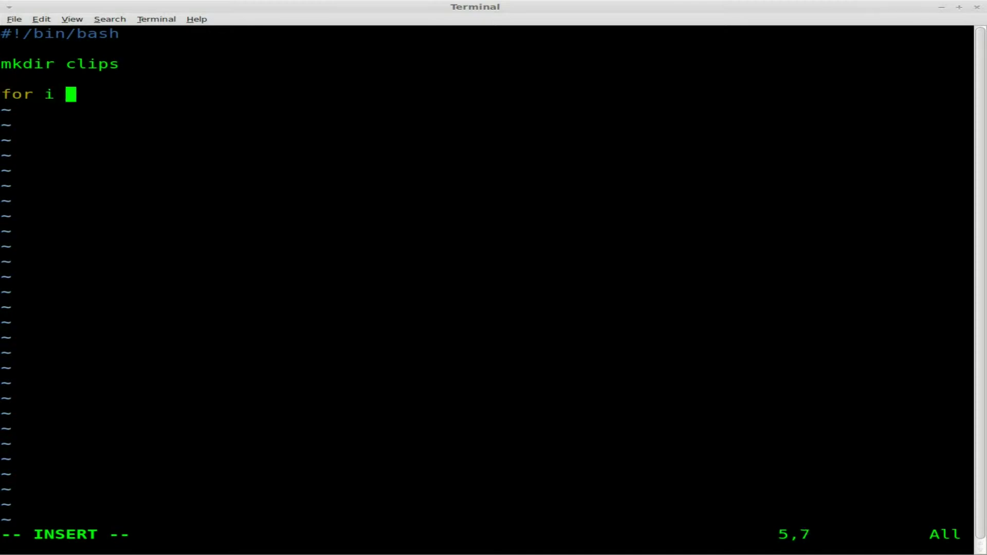
text(in *.)
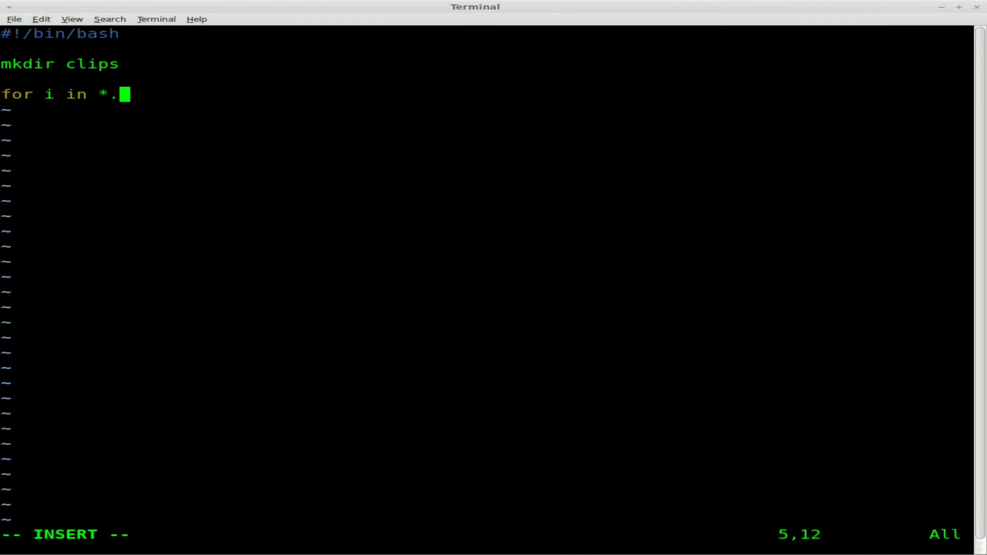
text(JPG)
key(Return)
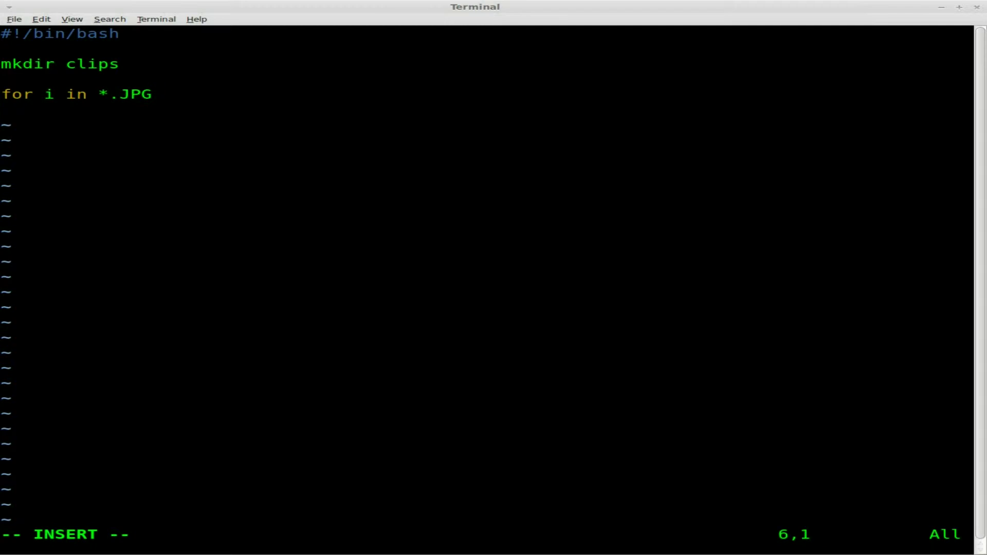
text(do)
key(Return)
key(Return)
text(done)
key(Up)
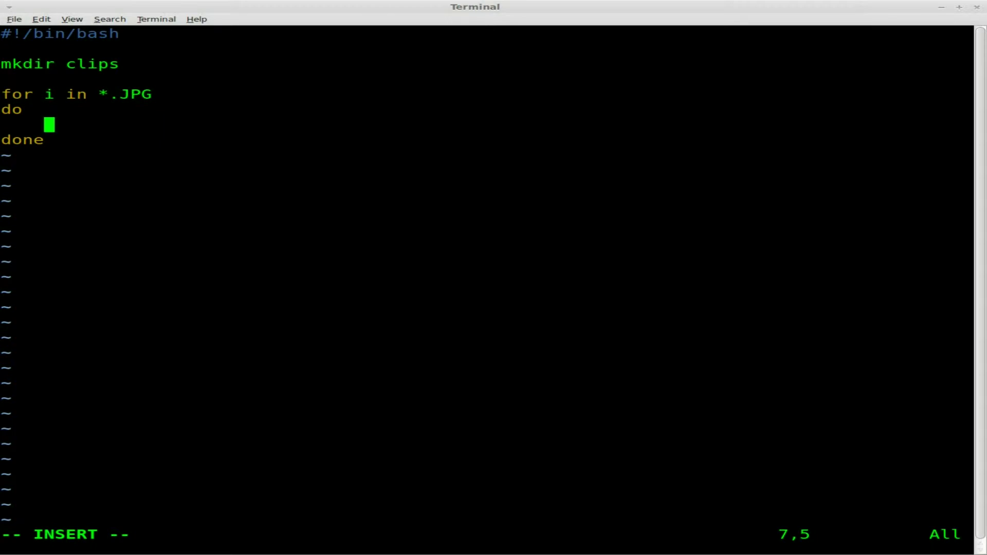
text(cp "$i)
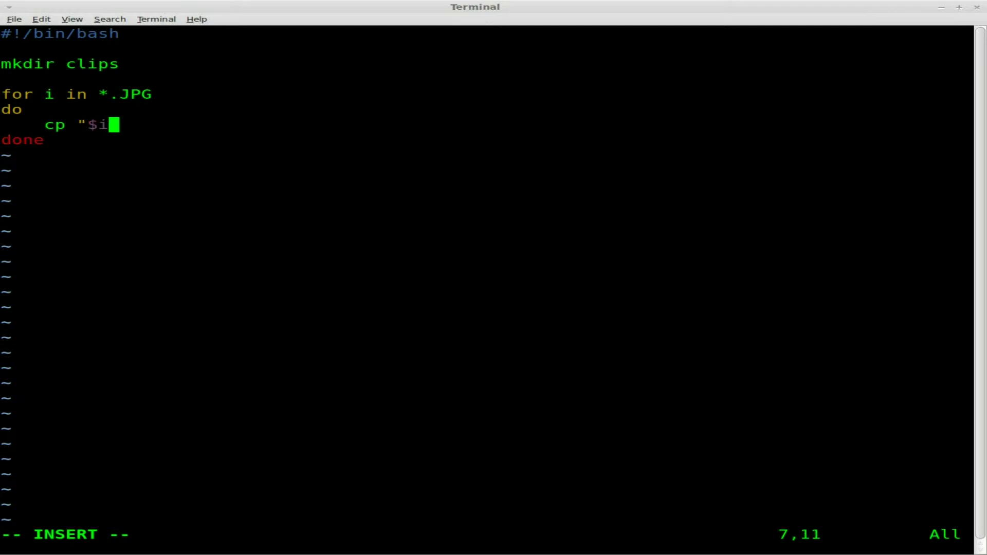
text(" "/tmp/)
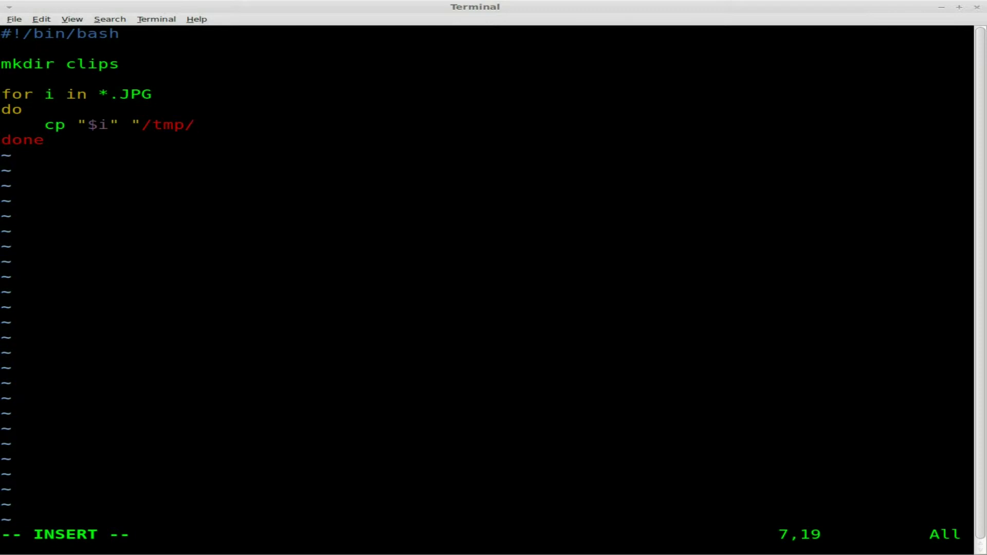
text(b3dss)
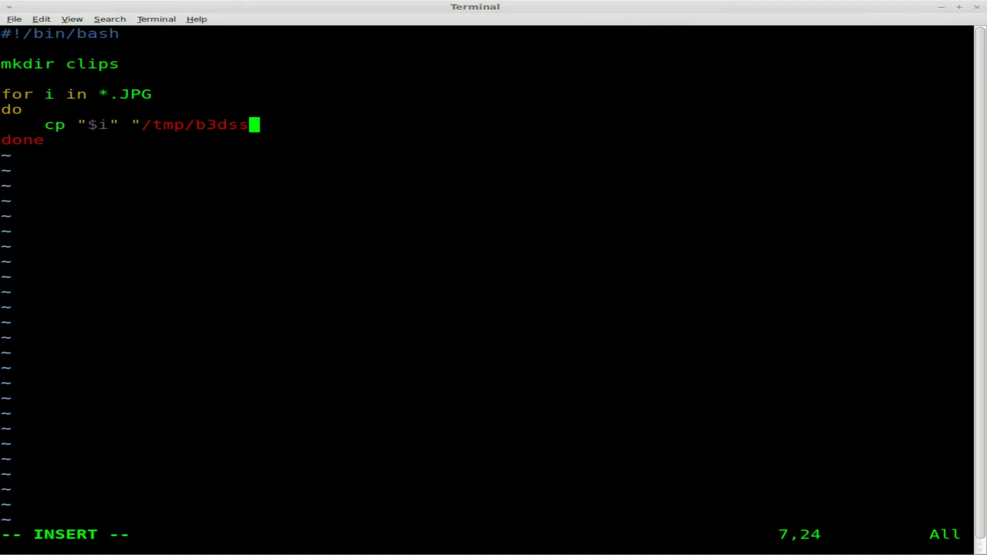
text(.jpg")
Start a blender -b b3dss.blend -S line below the copy command
key(Return)
key(BackSpace)
text(blender -b b)
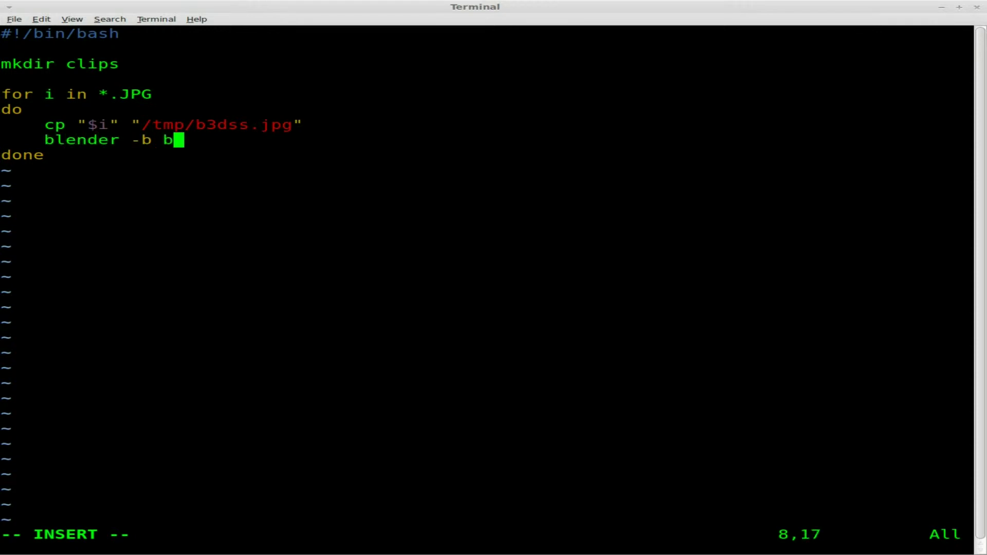
text(3dss.)
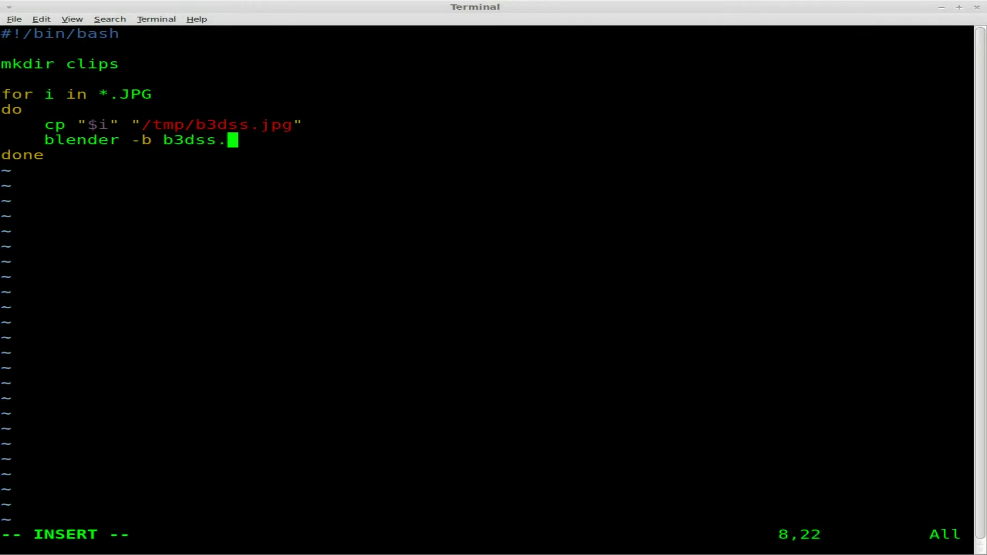
text(blend)
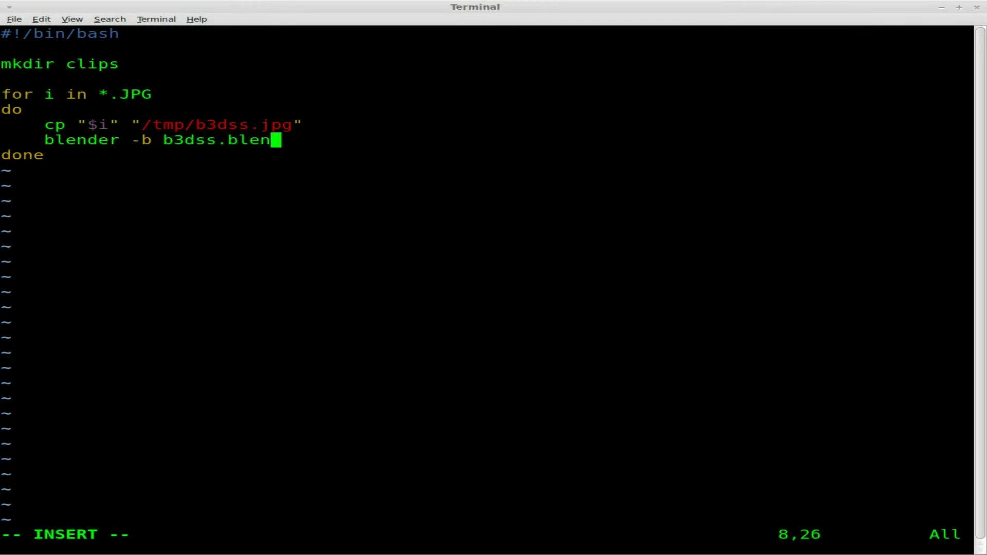
text( -)
key(BackSpace)
text(-S)
Finish it with scene $(( $RANDOM %4 + 1 )) and -a, then begin the next cp line
text($(()
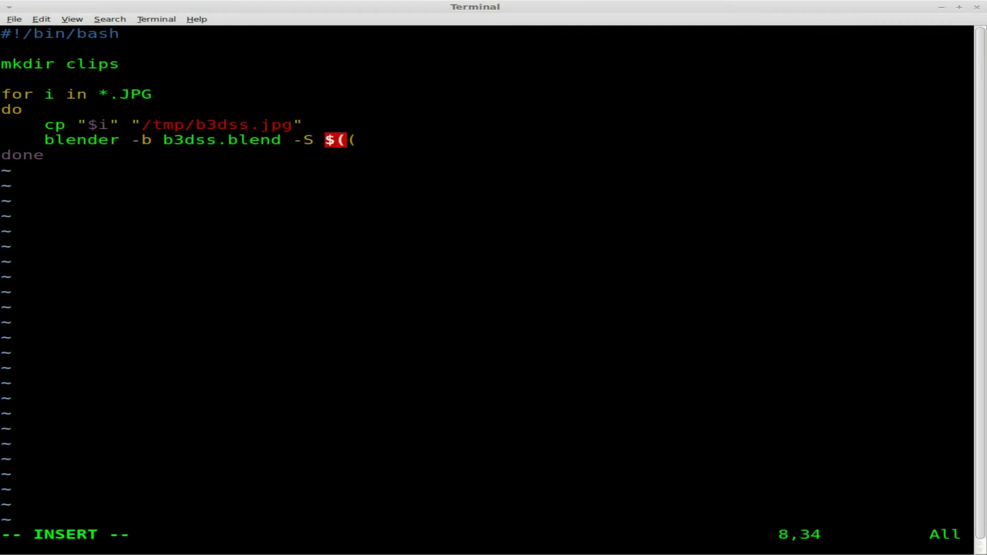
text( $RAND)
key(BackSpace)
text(DOM)
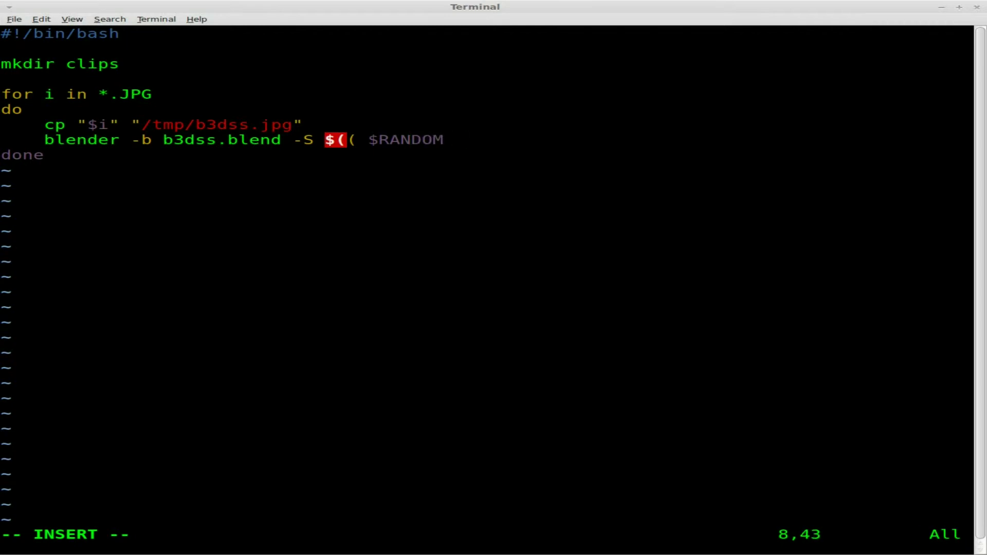
text( %4)
text(+ 1 ()
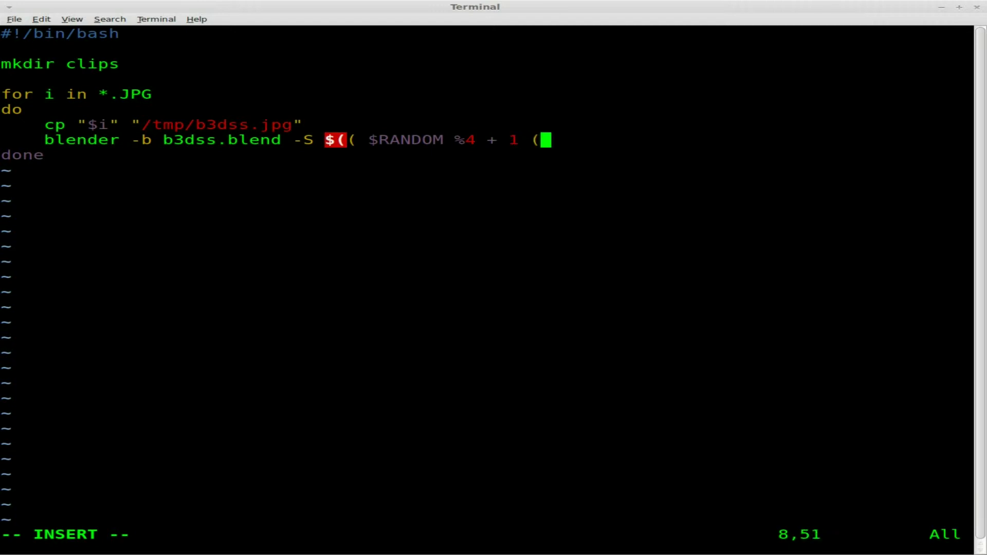
key(BackSpace)
text()) )
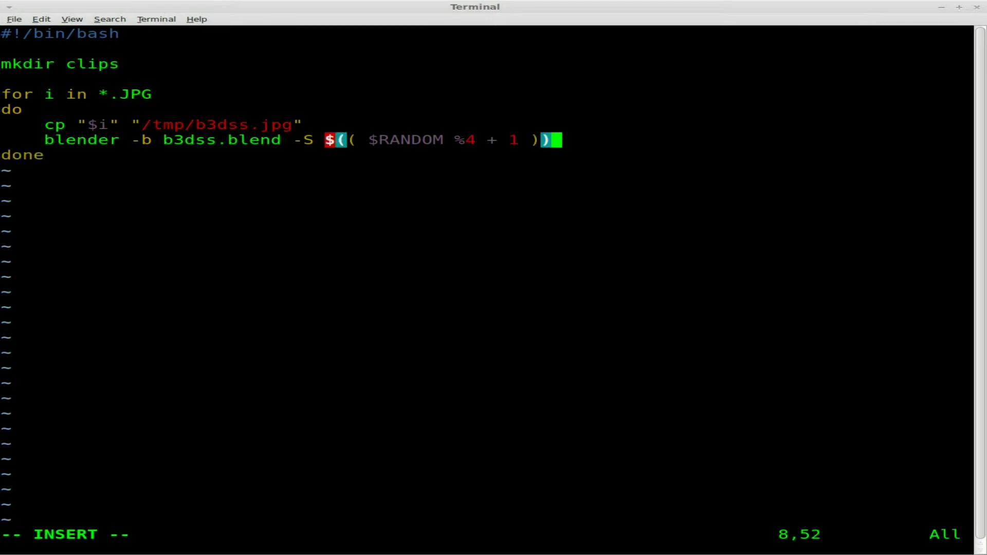
text(-a)
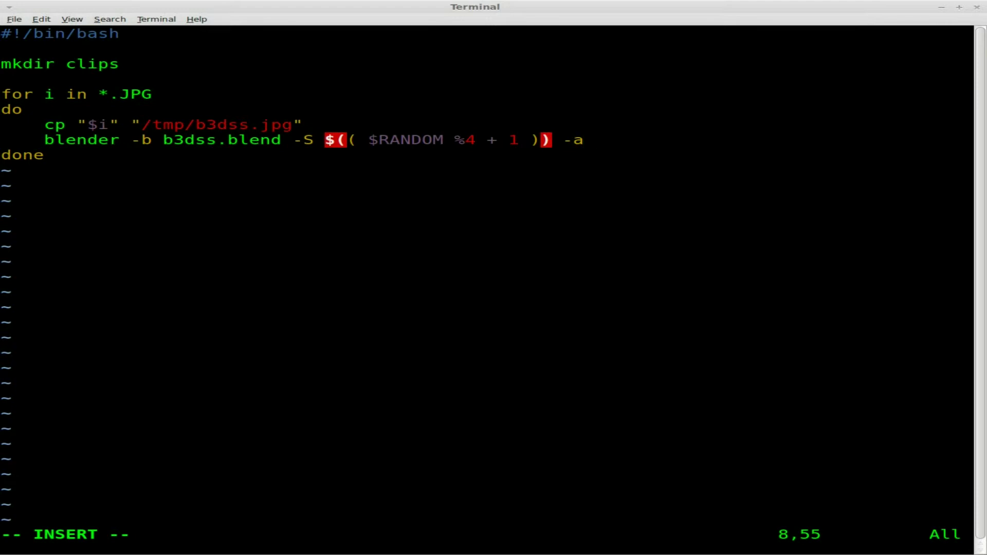
key(Return)
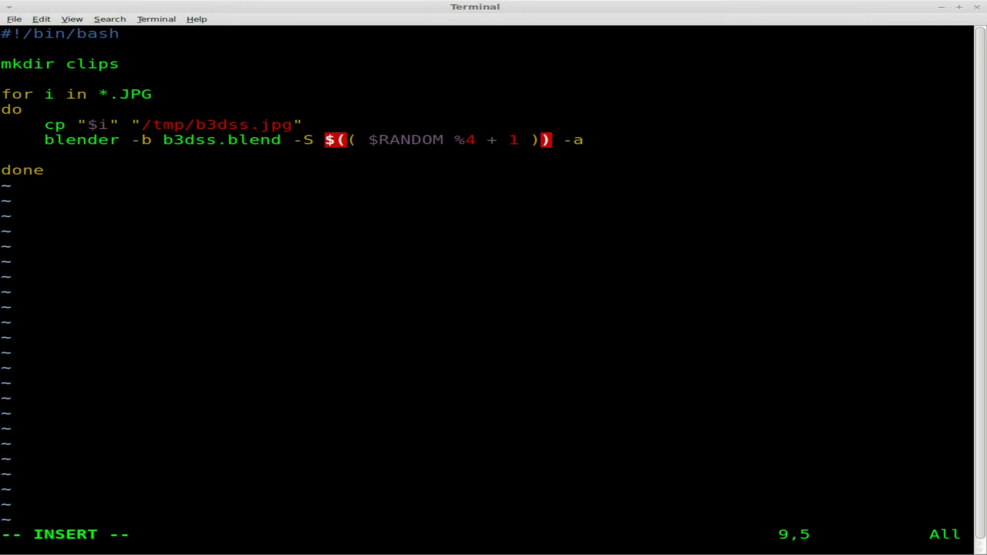
text(cp ")
text(/)
Complete the line cp "/tmp/b3dss.avi" "clips/$(date +%s).avi", removing the extra parenthesis
key(BackSpace)
text("/tmp/)
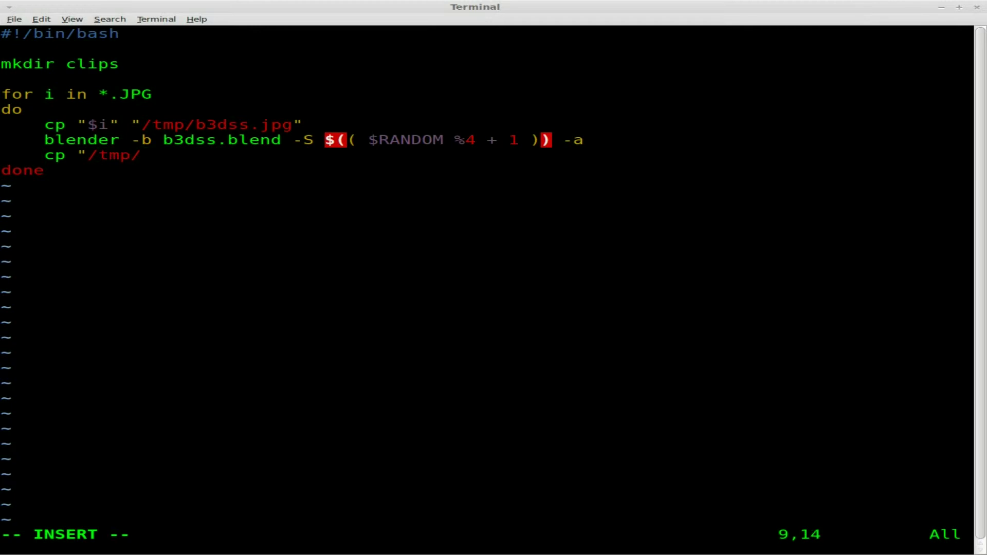
text(b3dss.av)
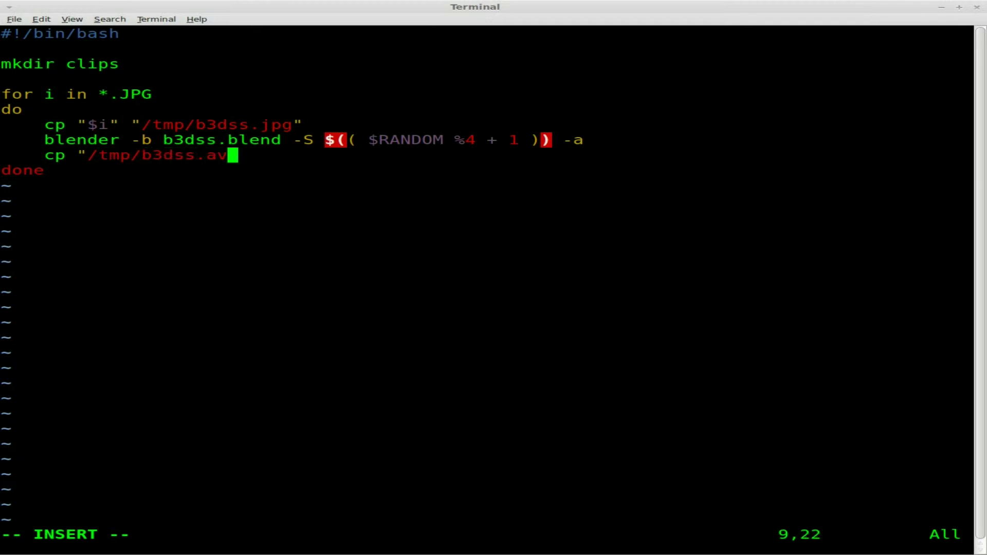
text(i" ")
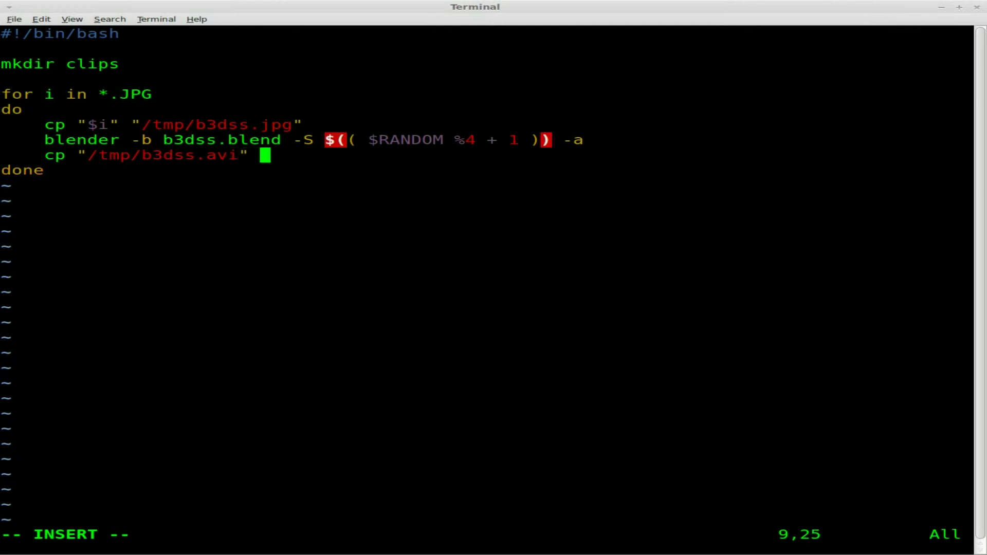
text(clips)
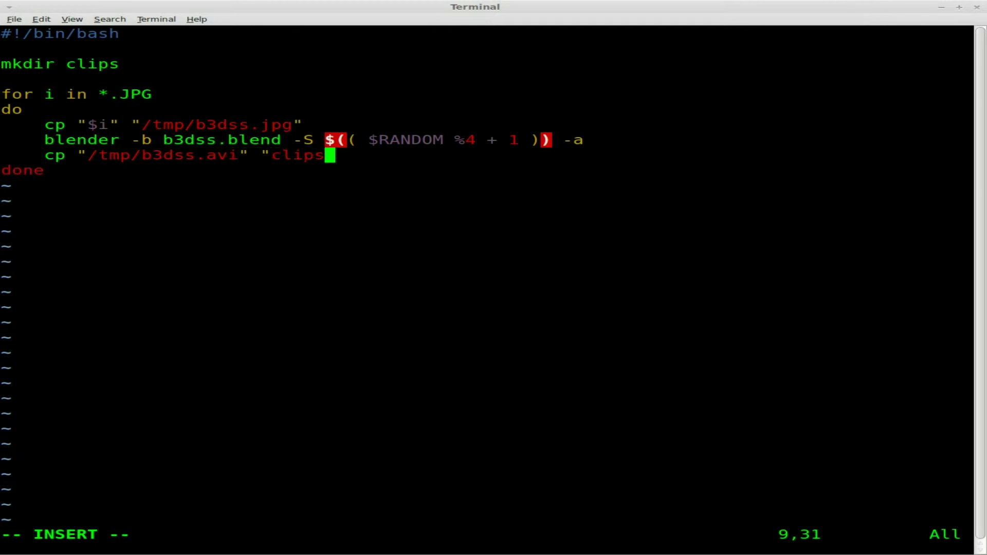
text(/$((date +)
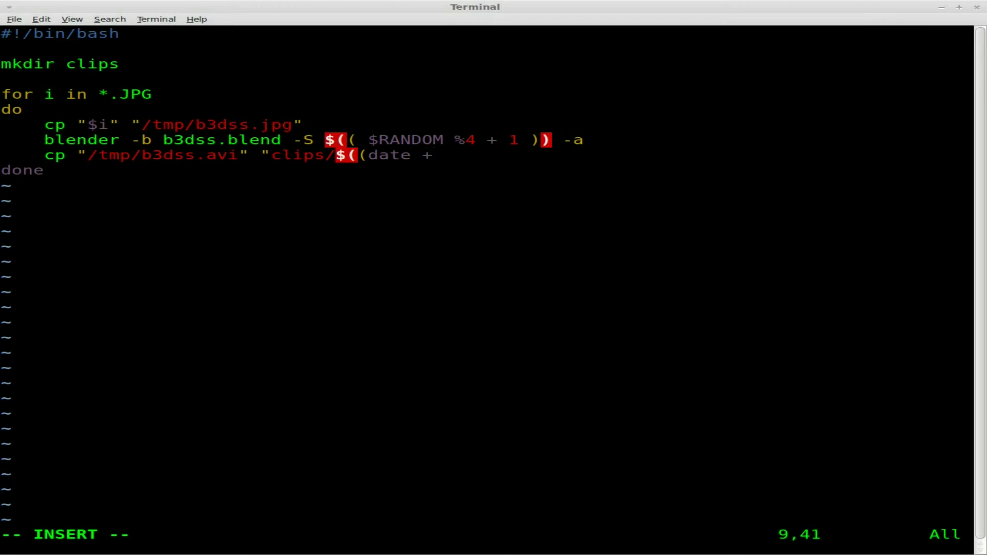
text(%s))
key(Left)
key(Left)
key(Left)
key(Left)
key(Left)
key(Left)
key(Left)
key(Left)
key(Left)
key(BackSpace)
key(End)
text(.avi")
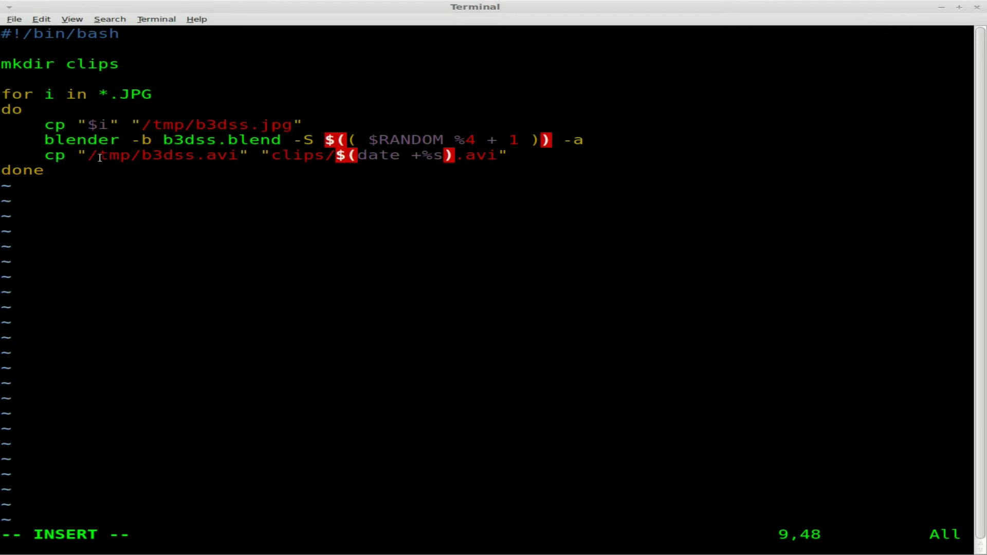
Point out the /tmp/b3dss.avi source, clips destination and date expression in that line
drag(98, 155, 466, 158)
click(333, 160)
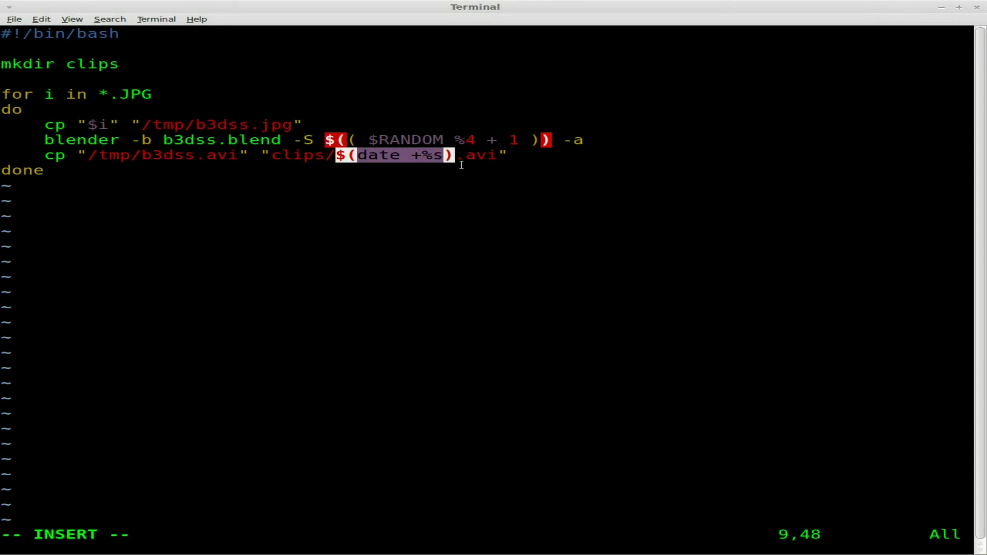
click(452, 228)
Save and quit vim with :wq, then make b3dss.sh executable with chmod +x
key(Escape)
text(:wq)
key(Return)
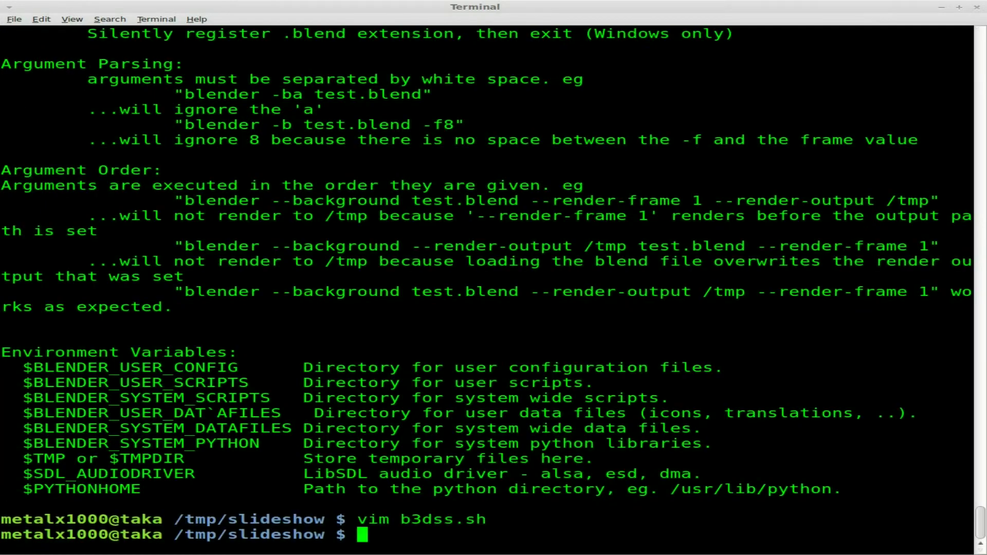
text(chmod )
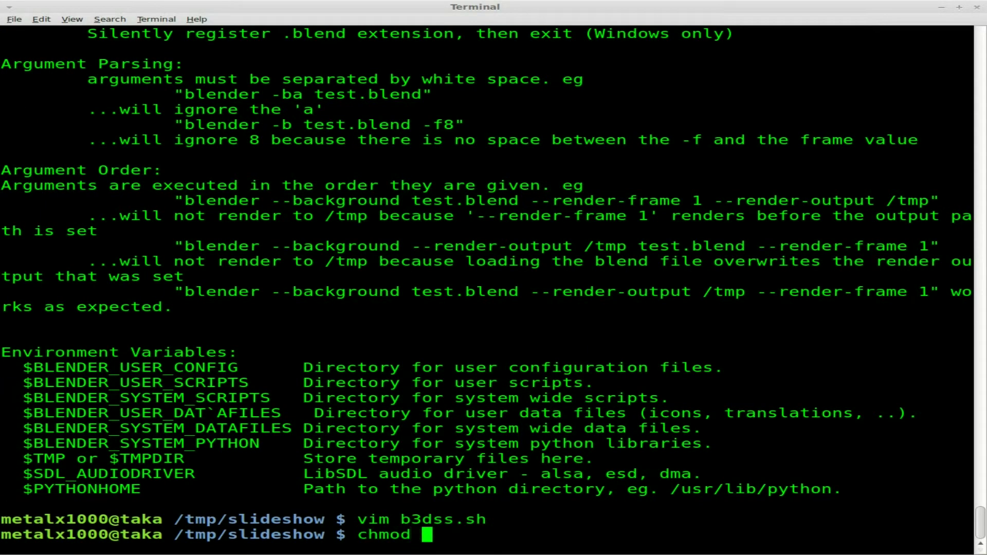
text(+x b3dss.)
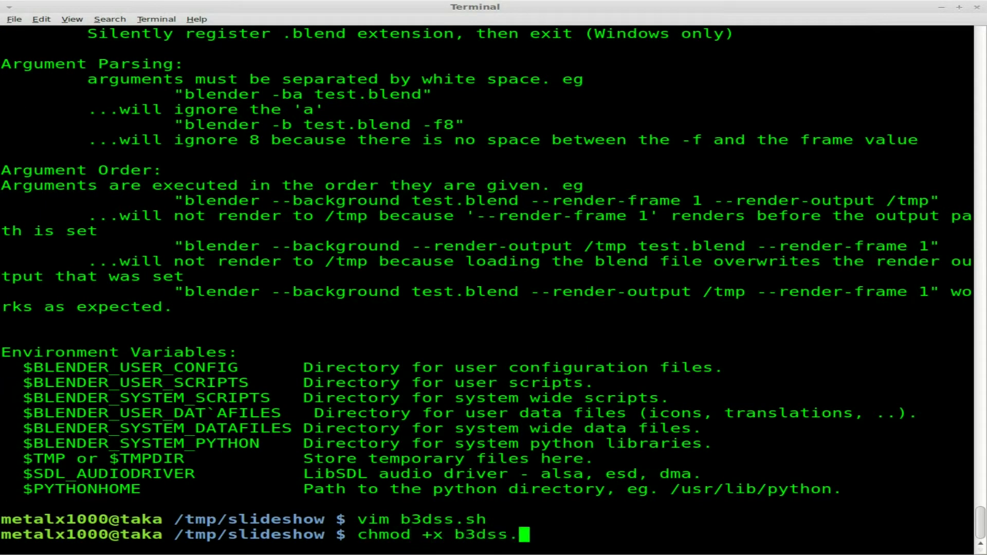
text(sh)
key(Return)
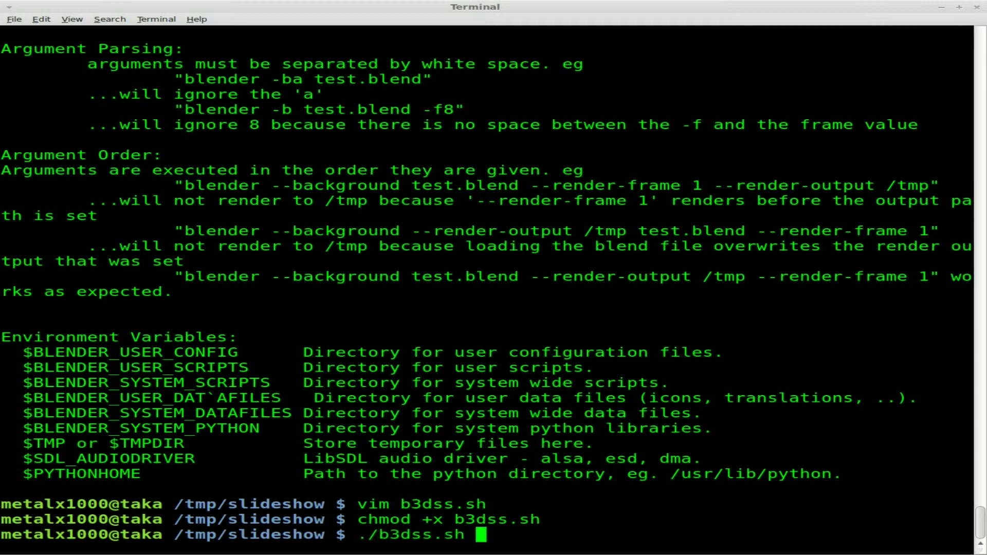
Run ./b3dss.sh and watch Blender render scene 2 in the terminal
key(Return)
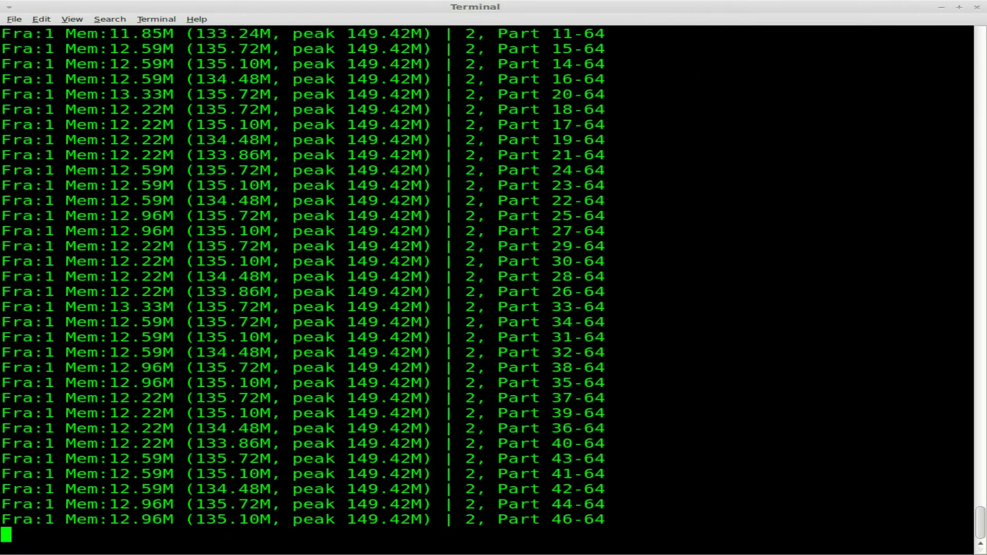